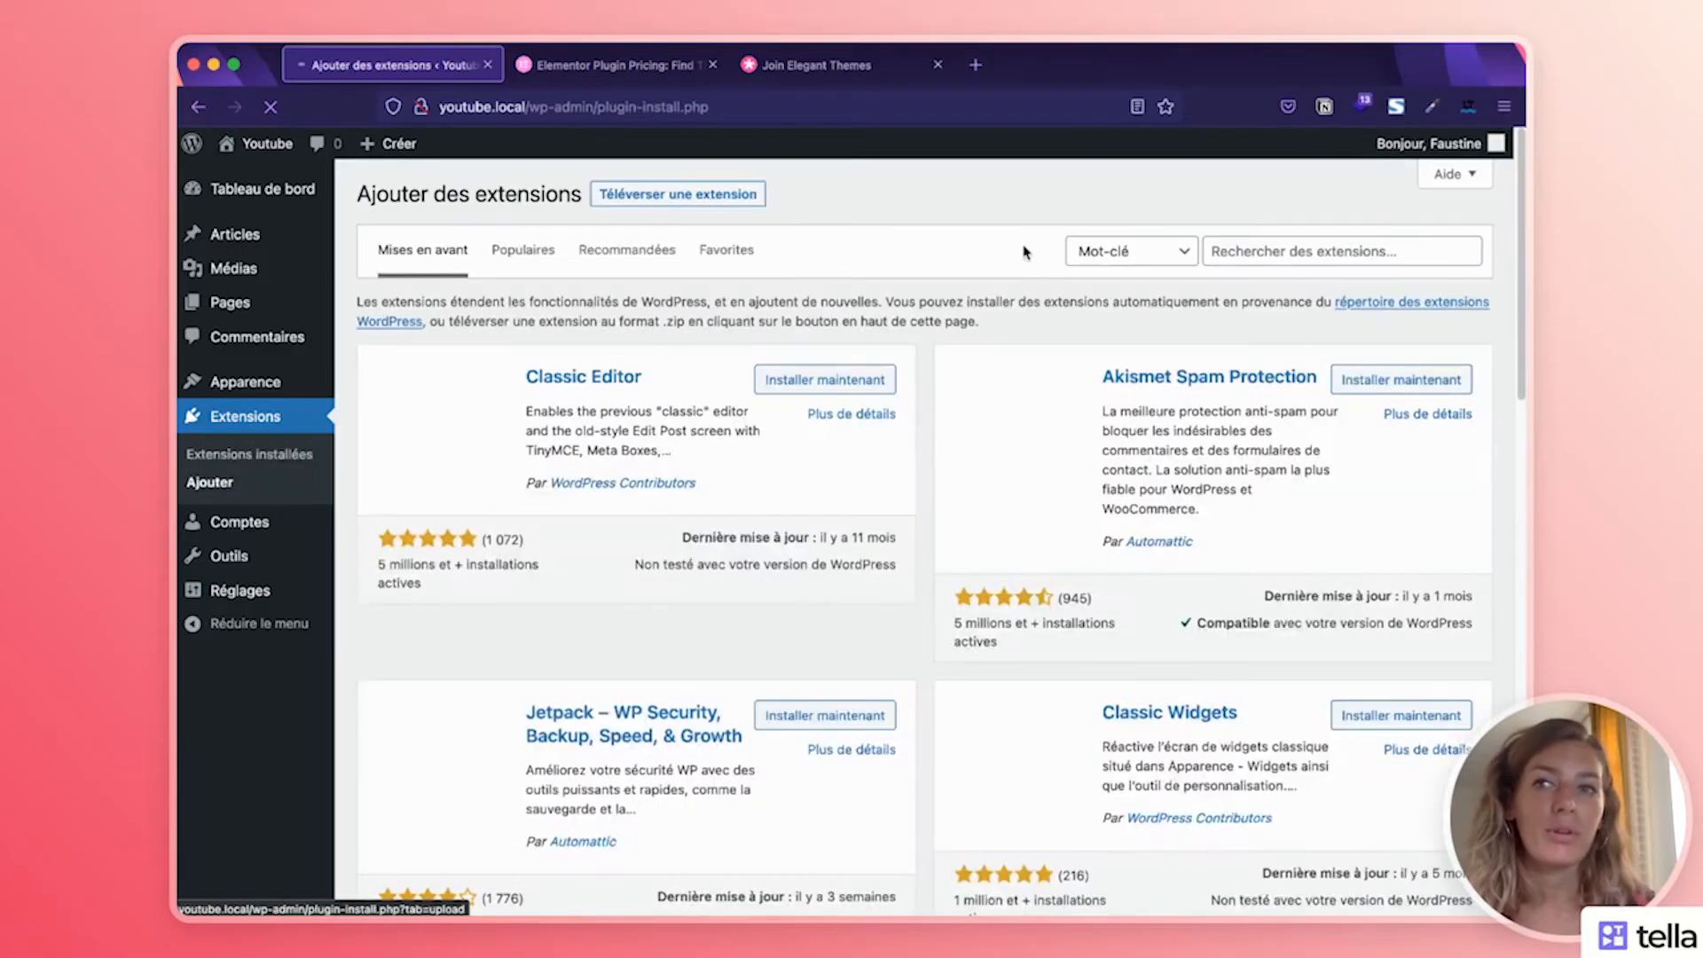
Search the plugin directory for "Elementor", then install and activate the Elementor Website Builder plugin
{"action": "left_click", "coordinate": [1269, 250]}
{"action": "type", "text": "E"}
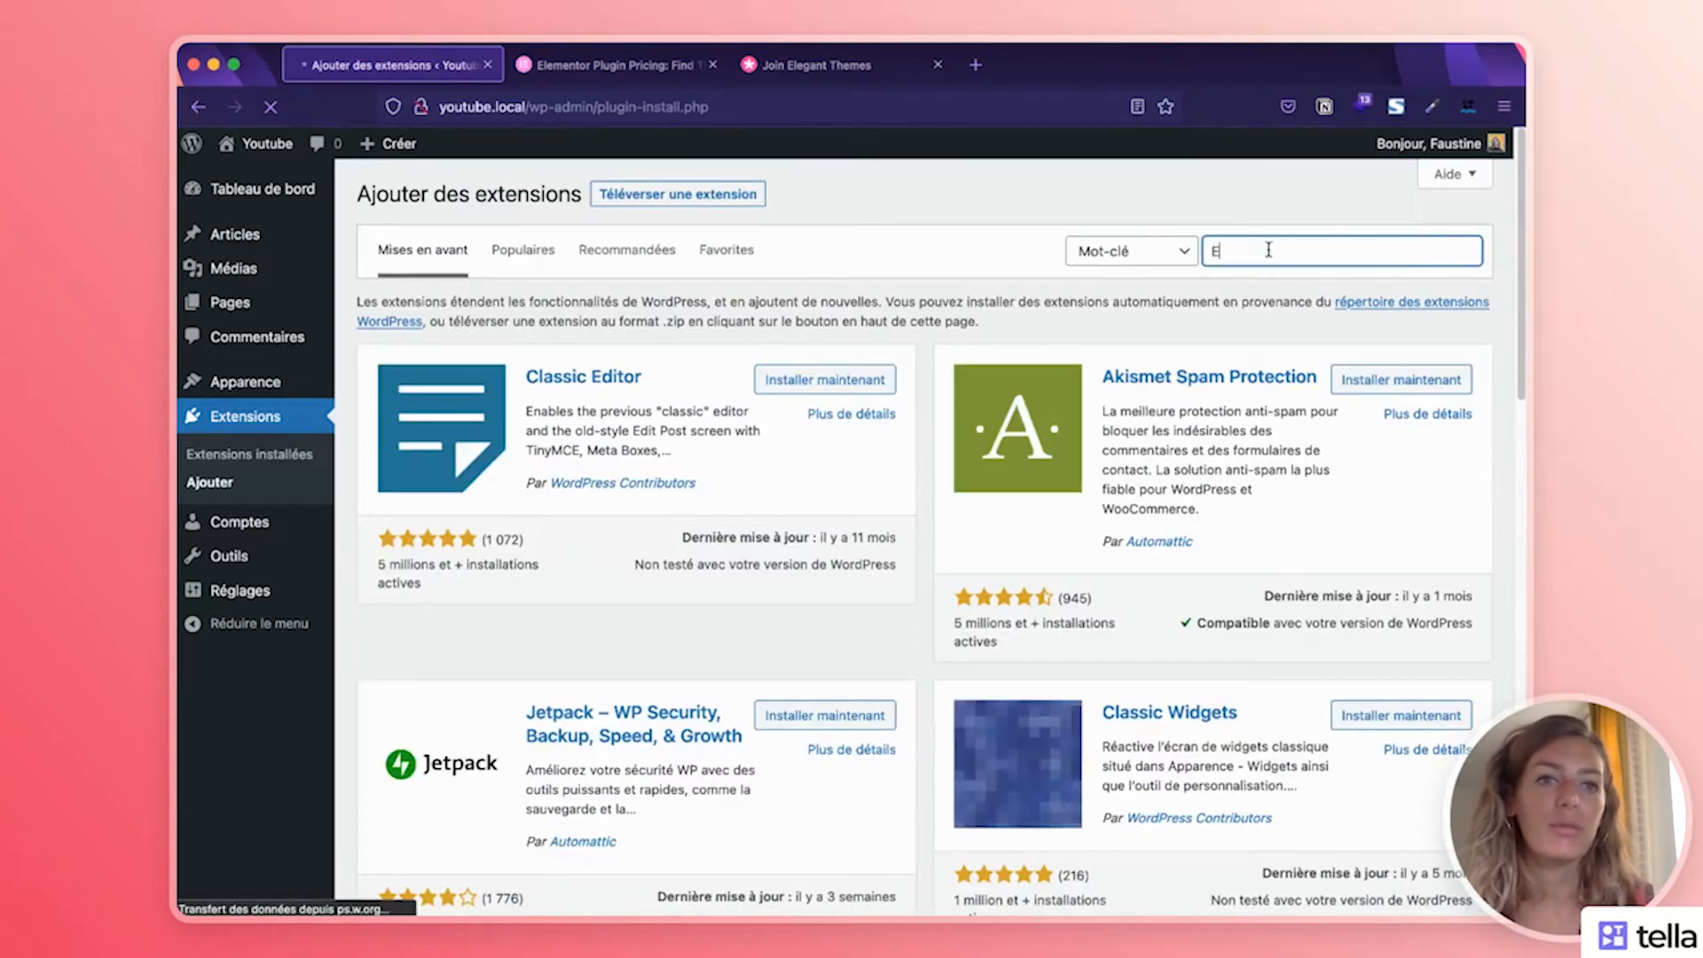
{"action": "type", "text": "lementor"}
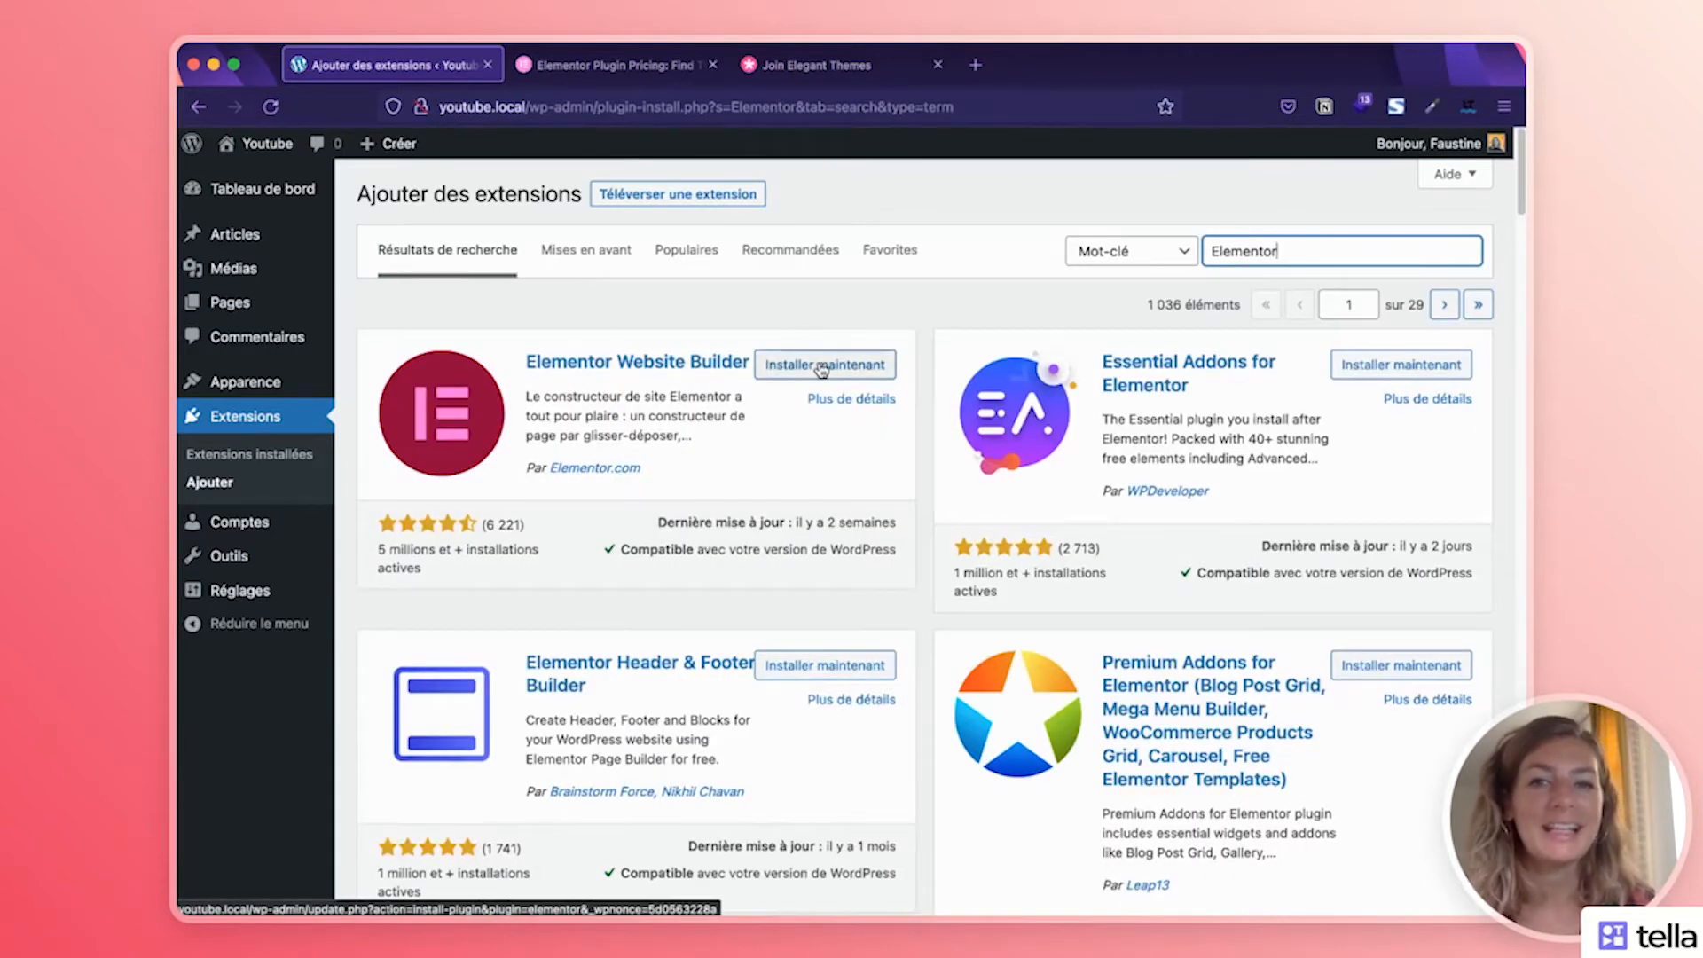
{"action": "left_click", "coordinate": [823, 368]}
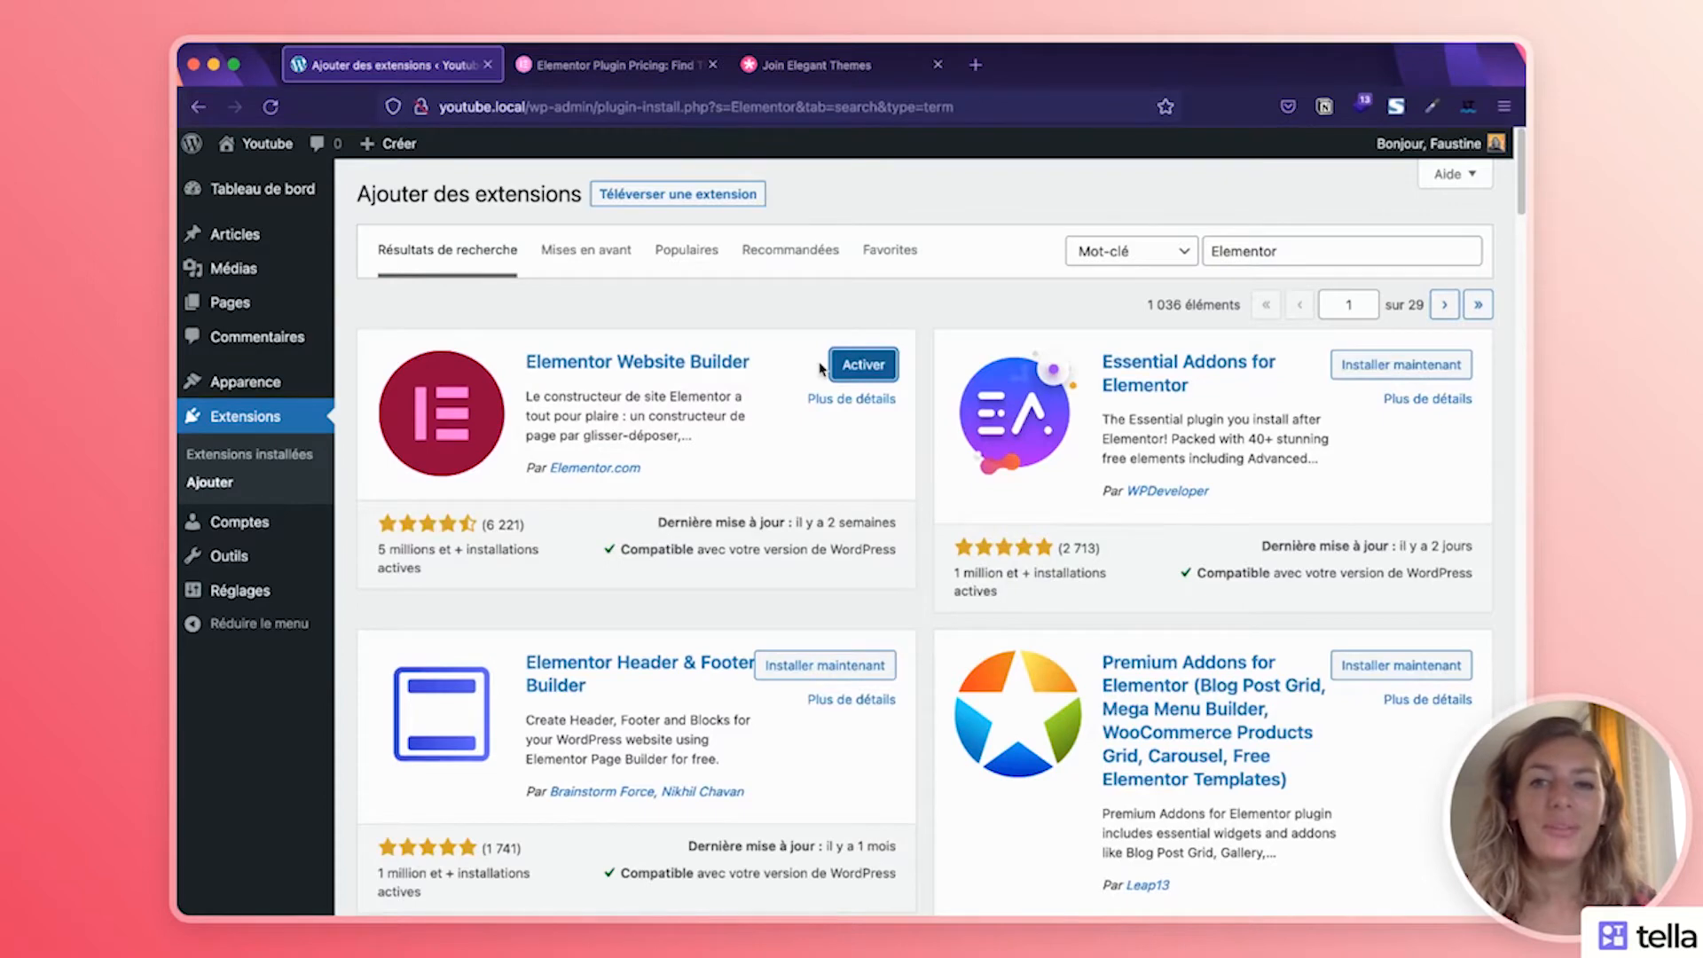
{"action": "left_click", "coordinate": [890, 376]}
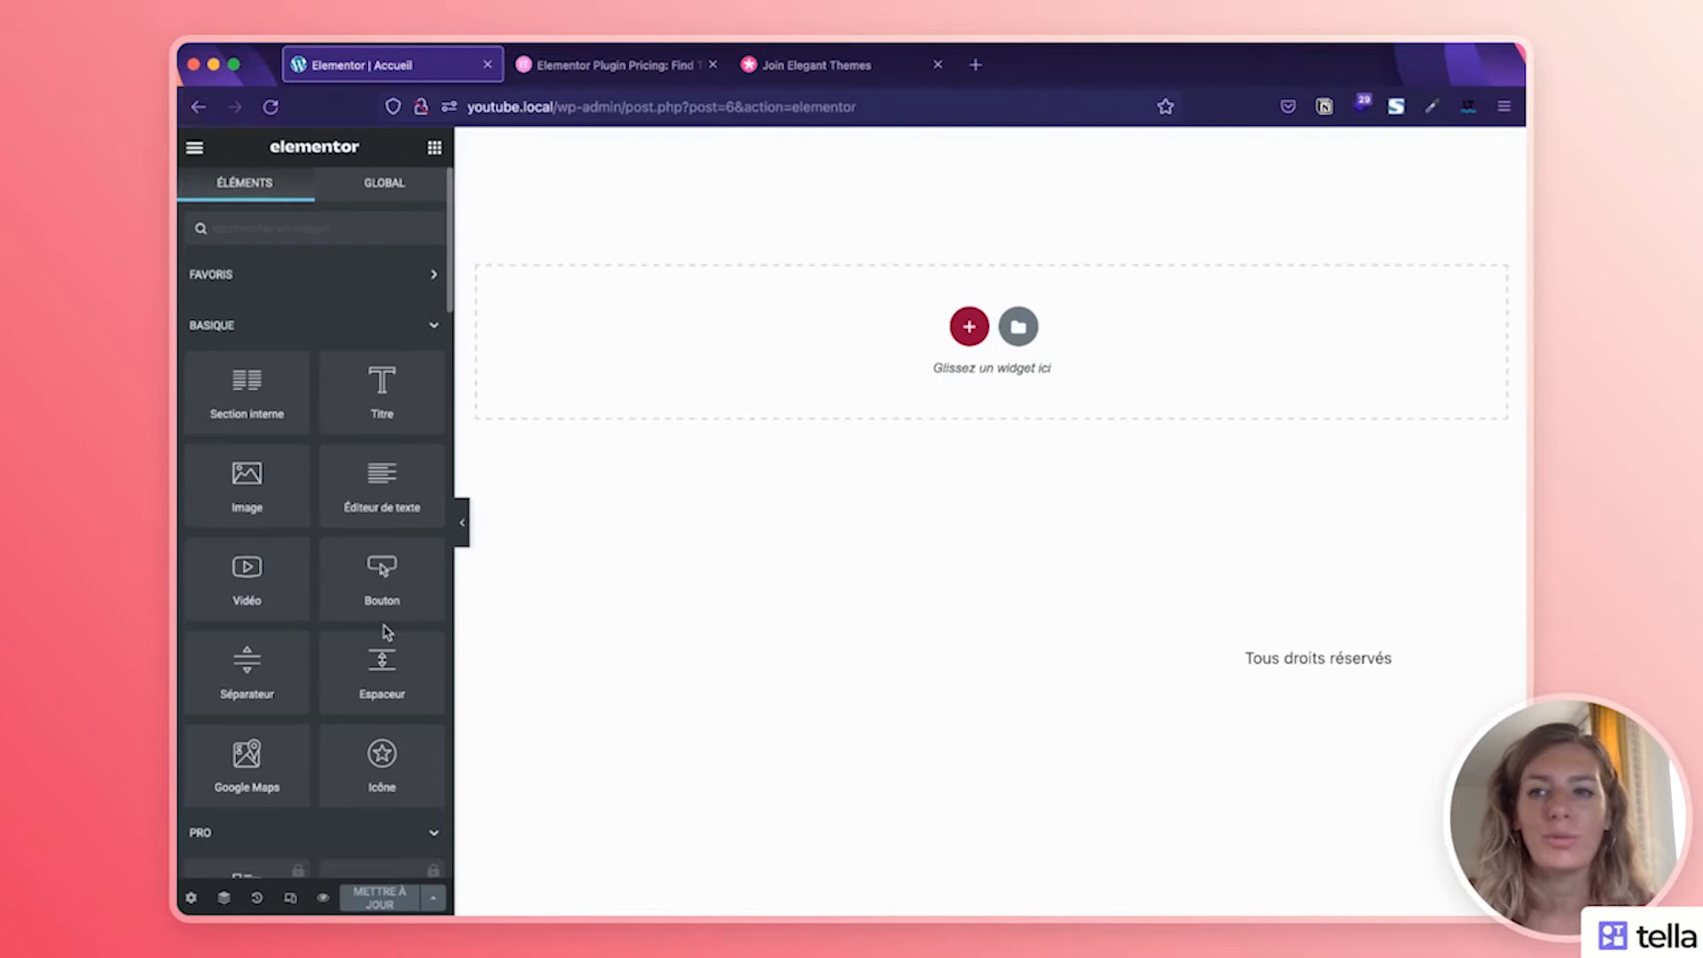
Examine the Basique and Pro widget categories available for the Accueil page
{"action": "scroll", "coordinate": [387, 632], "scroll_direction": "down", "scroll_amount": 3}
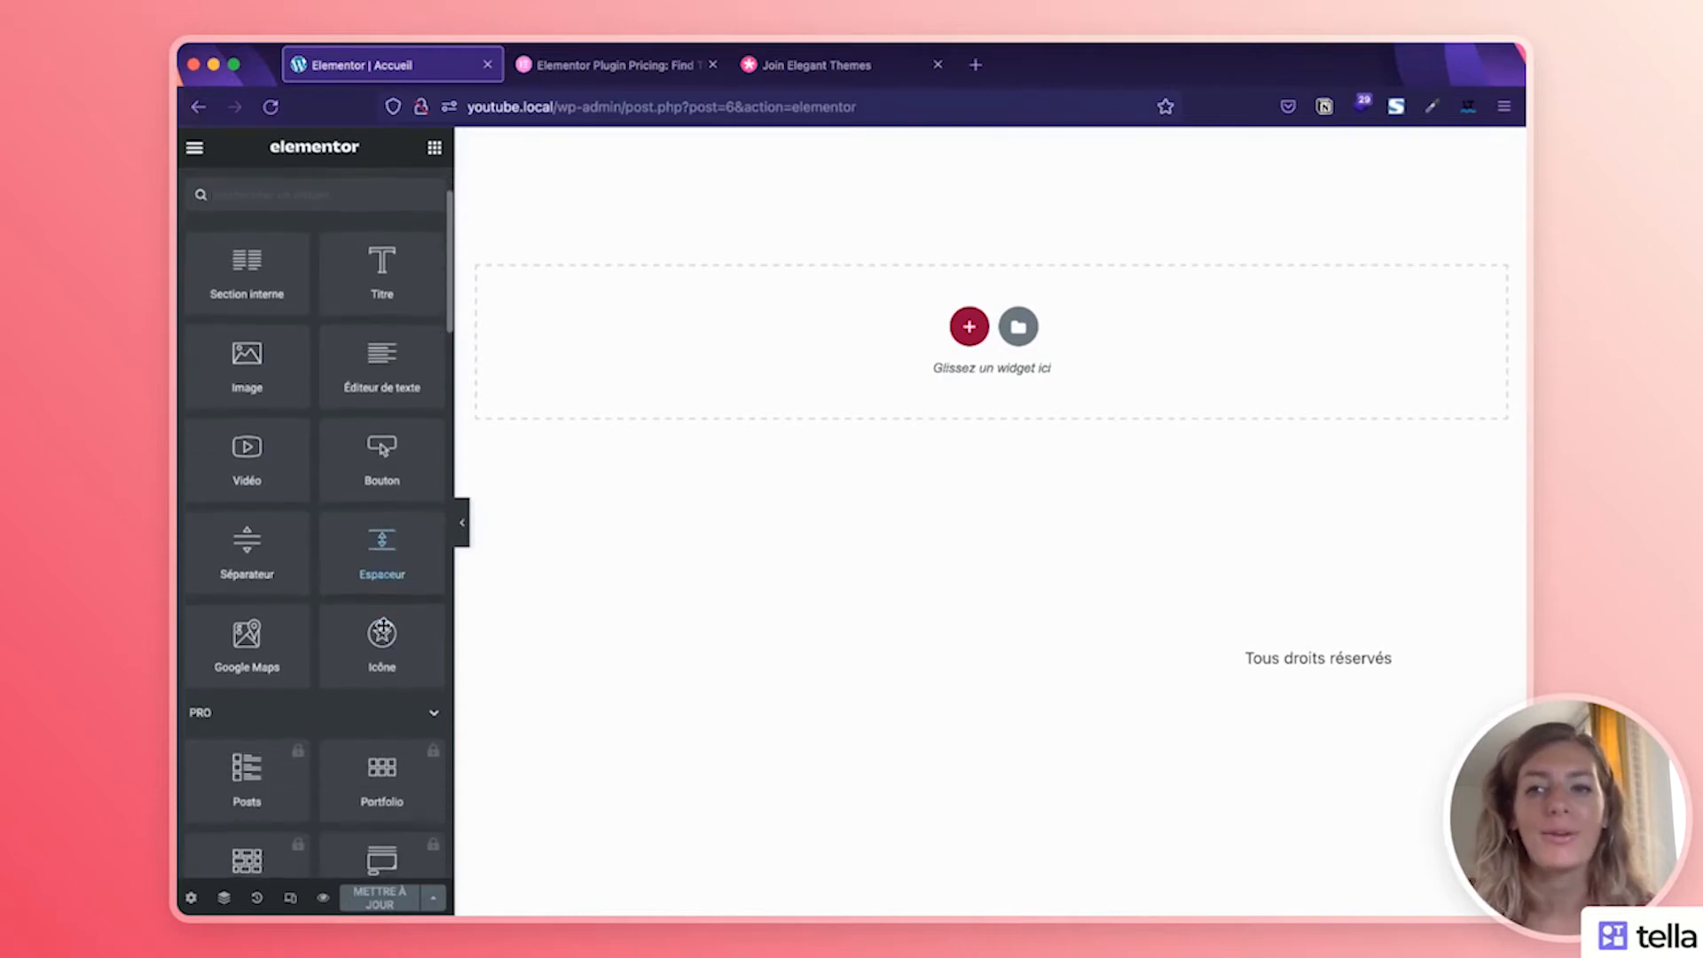
{"action": "scroll", "coordinate": [382, 626], "scroll_direction": "up", "scroll_amount": 2}
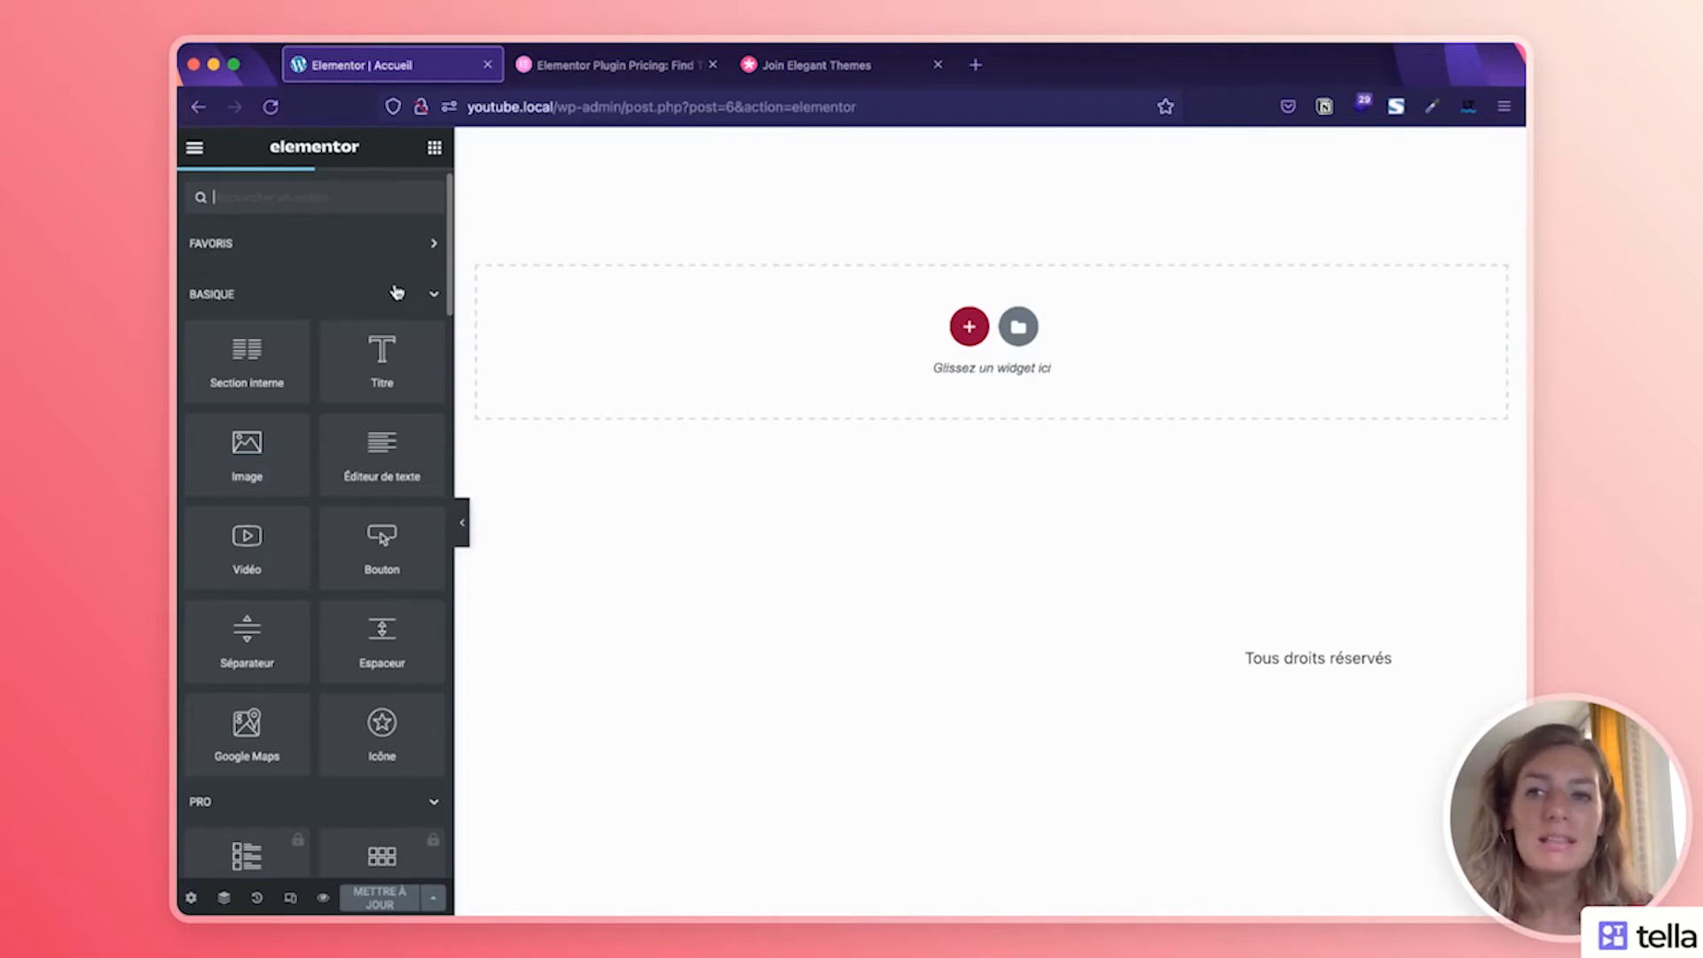
{"action": "scroll", "coordinate": [391, 291], "scroll_direction": "down", "scroll_amount": 4}
{"action": "scroll", "coordinate": [397, 293], "scroll_direction": "down", "scroll_amount": 1}
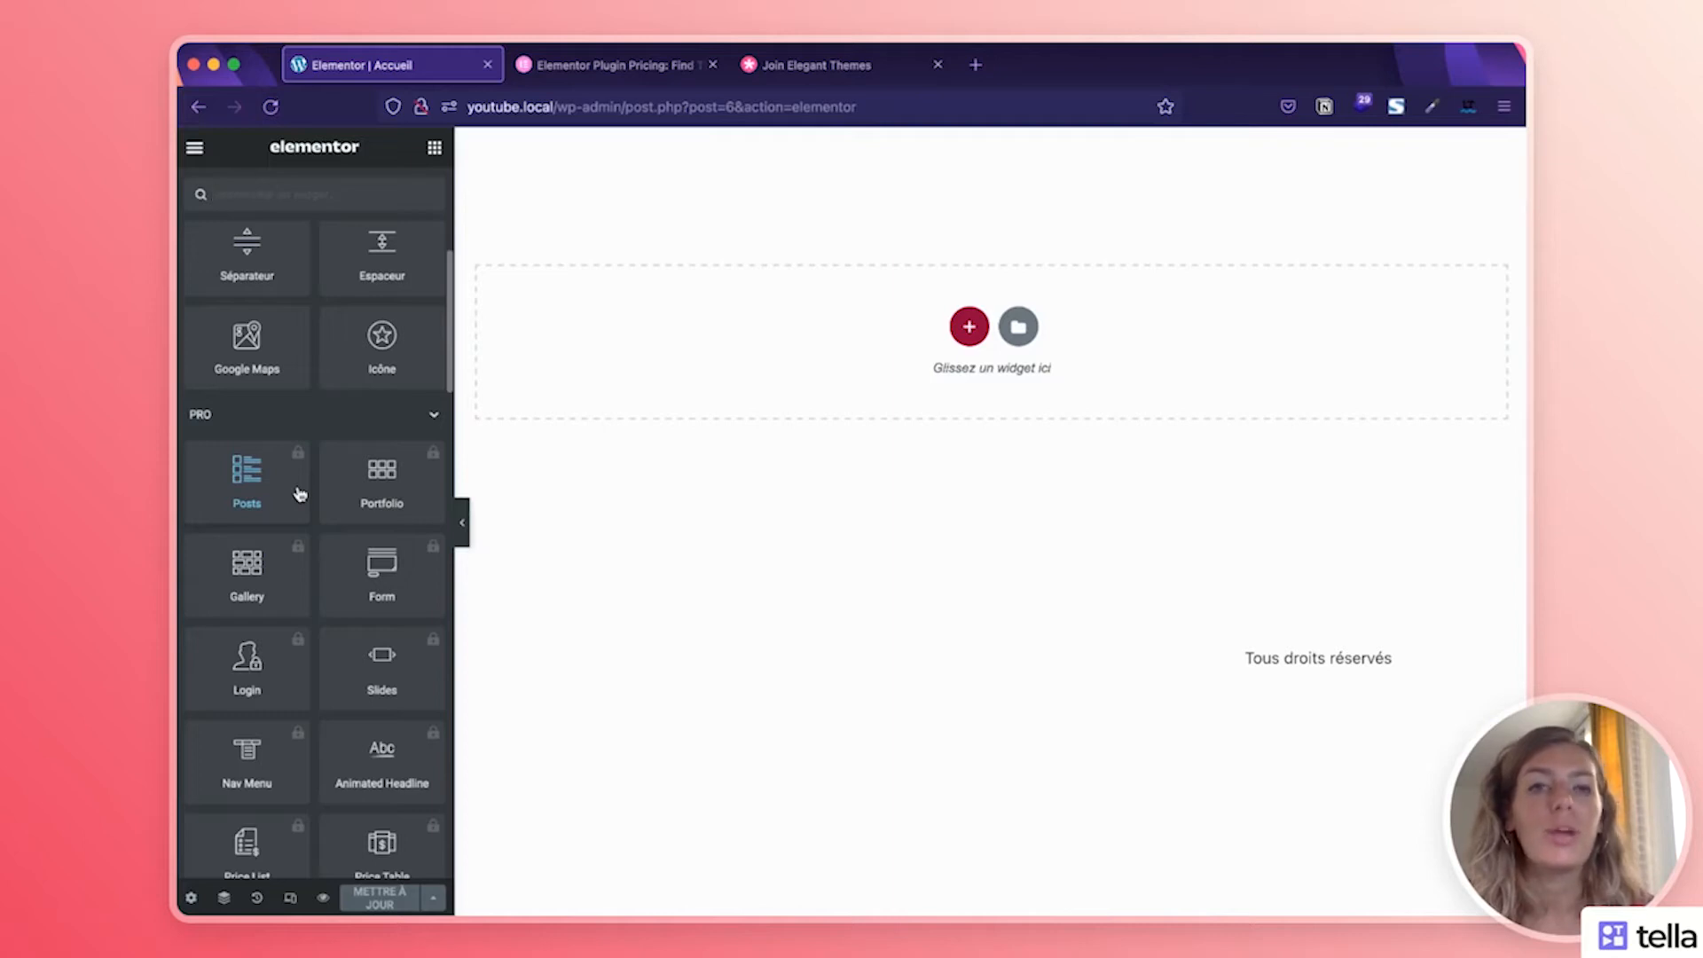
{"action": "scroll", "coordinate": [300, 494], "scroll_direction": "down", "scroll_amount": 7}
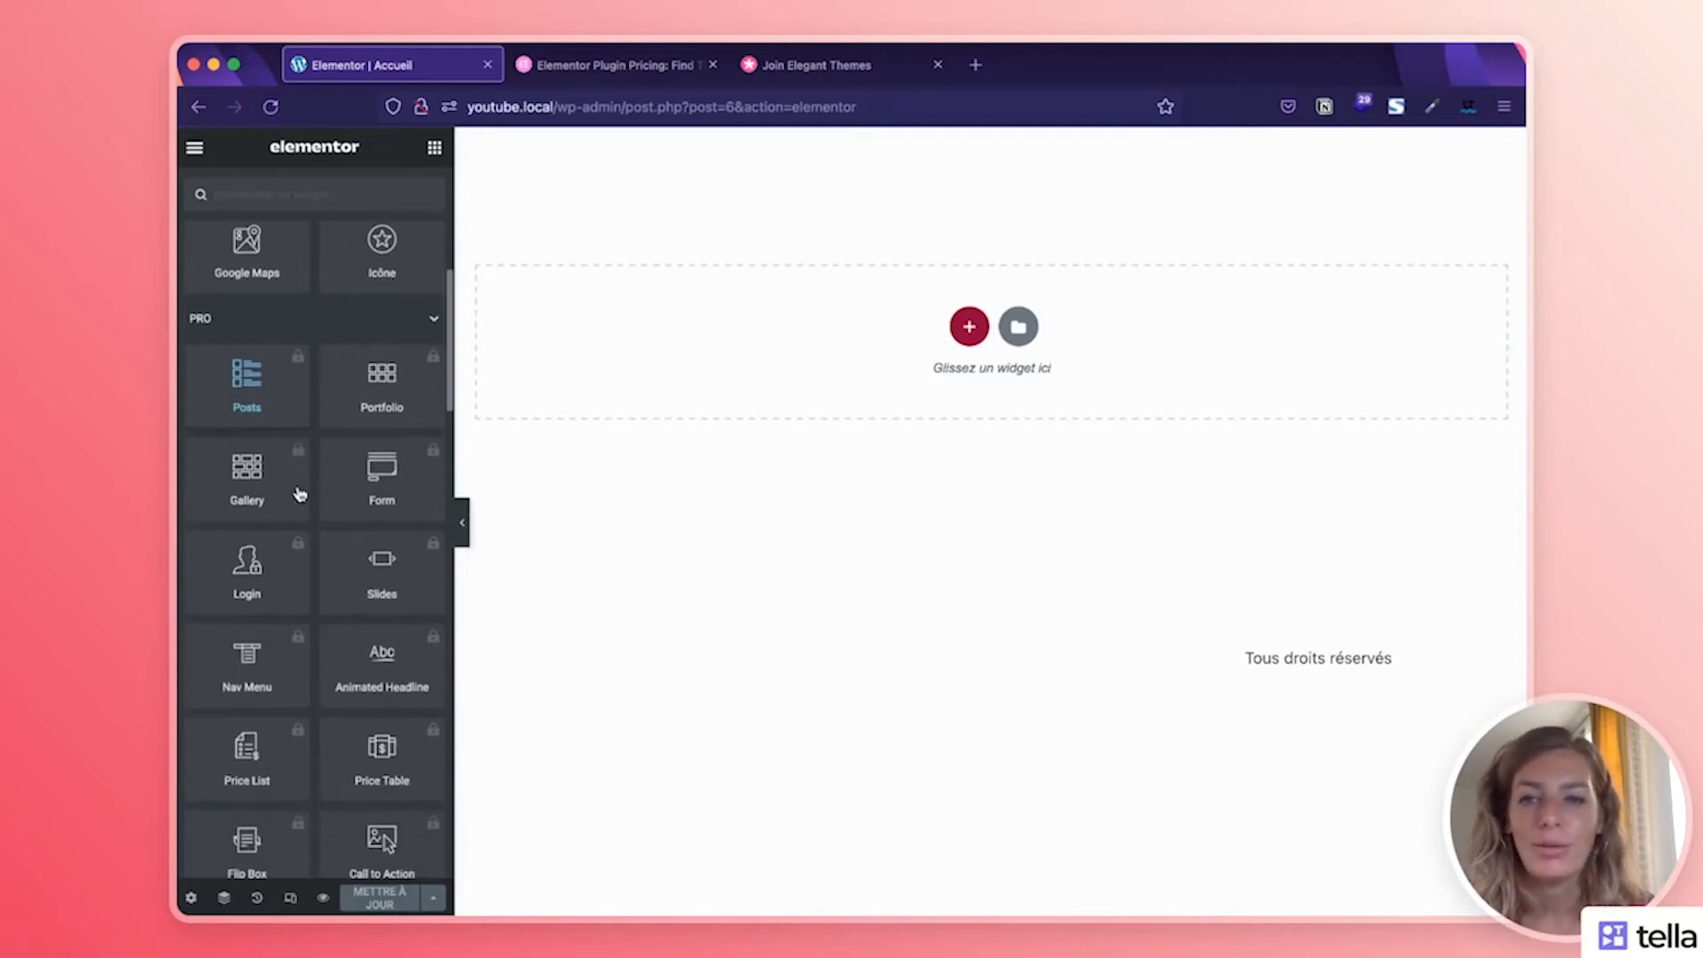
{"action": "scroll", "coordinate": [300, 494], "scroll_direction": "down", "scroll_amount": 12}
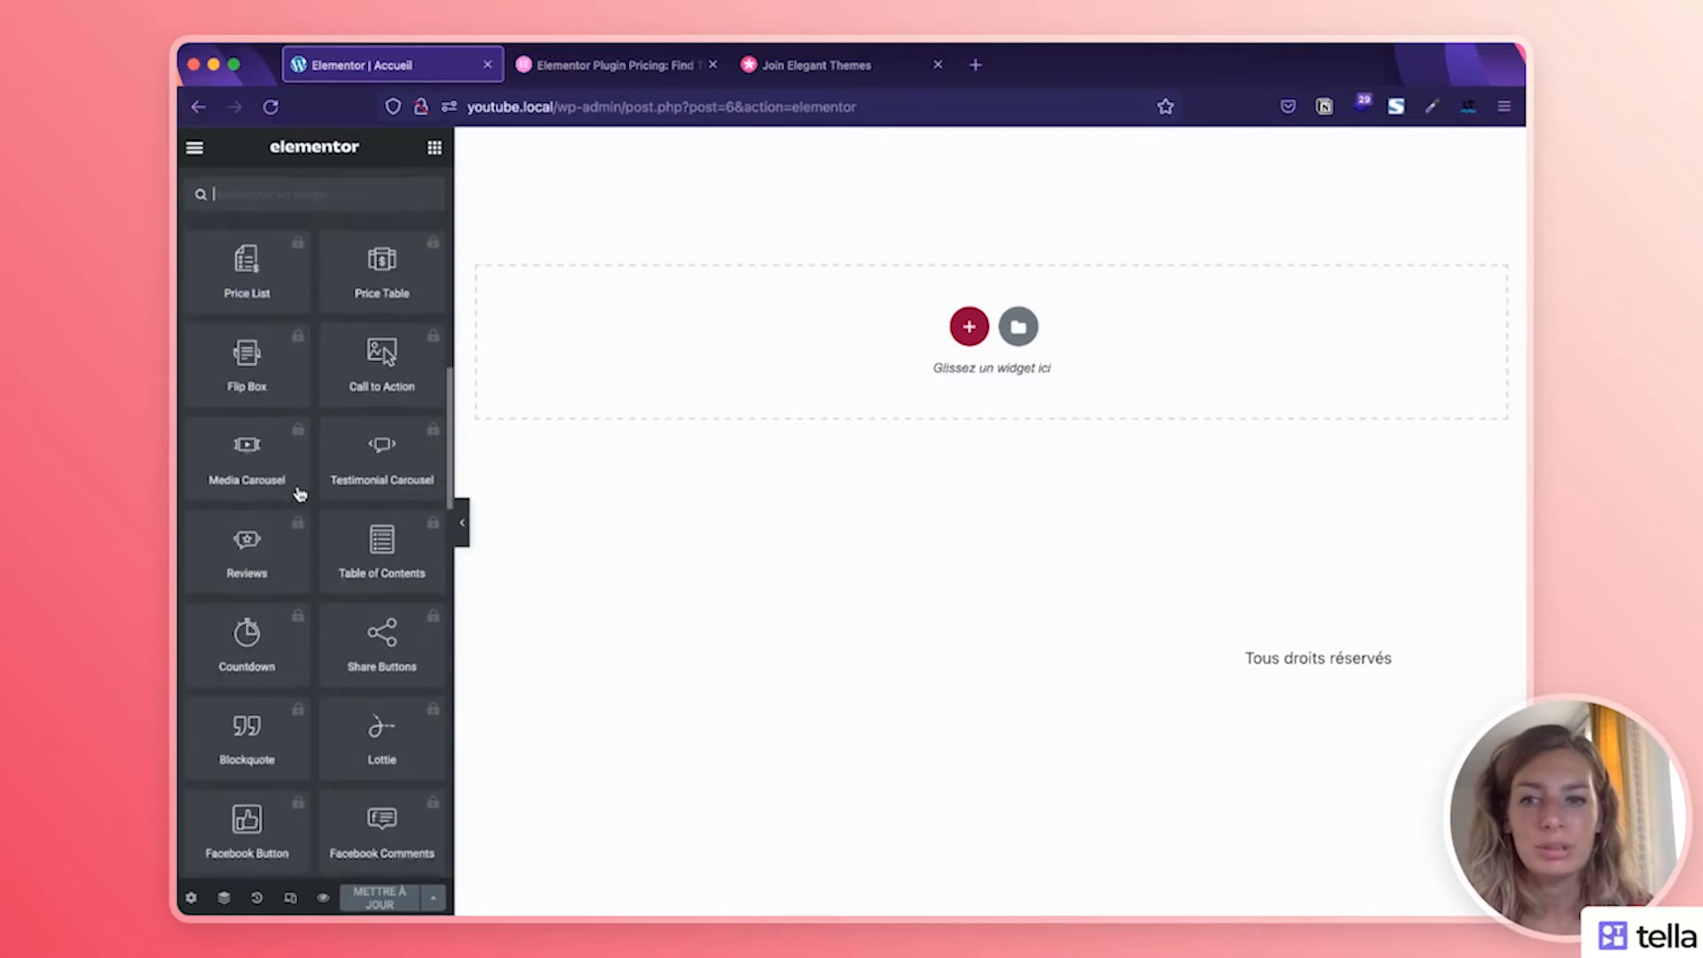
{"action": "scroll", "coordinate": [300, 494], "scroll_direction": "down", "scroll_amount": 6}
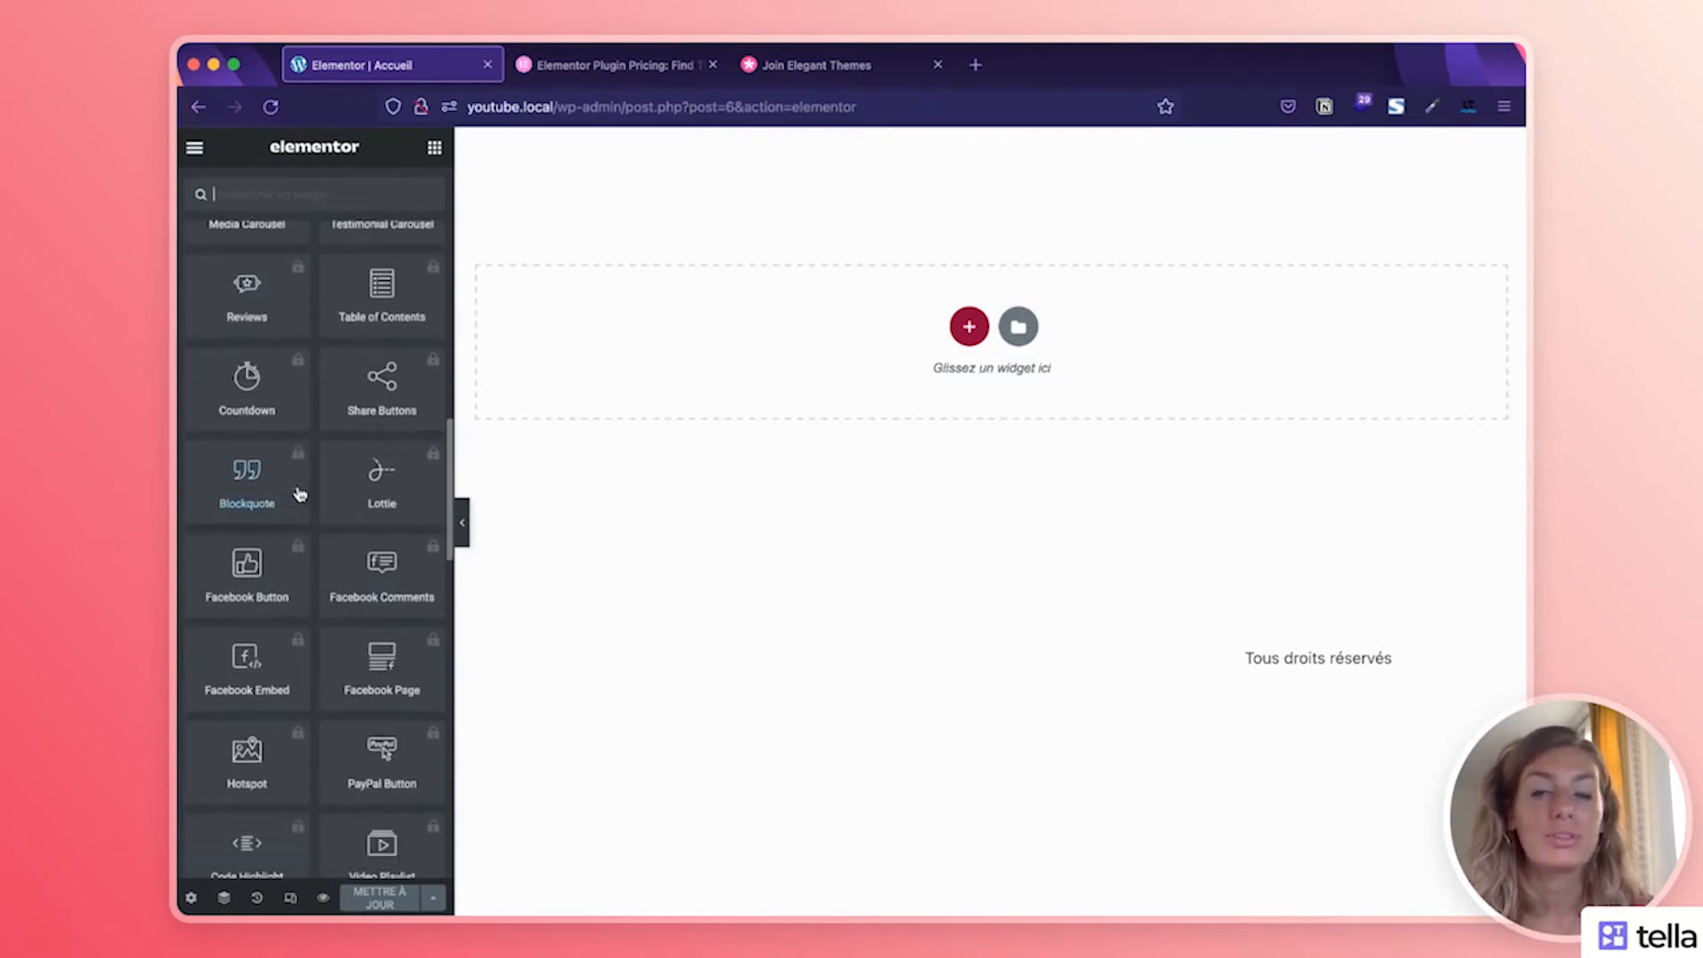
{"action": "scroll", "coordinate": [300, 494], "scroll_direction": "down", "scroll_amount": 2}
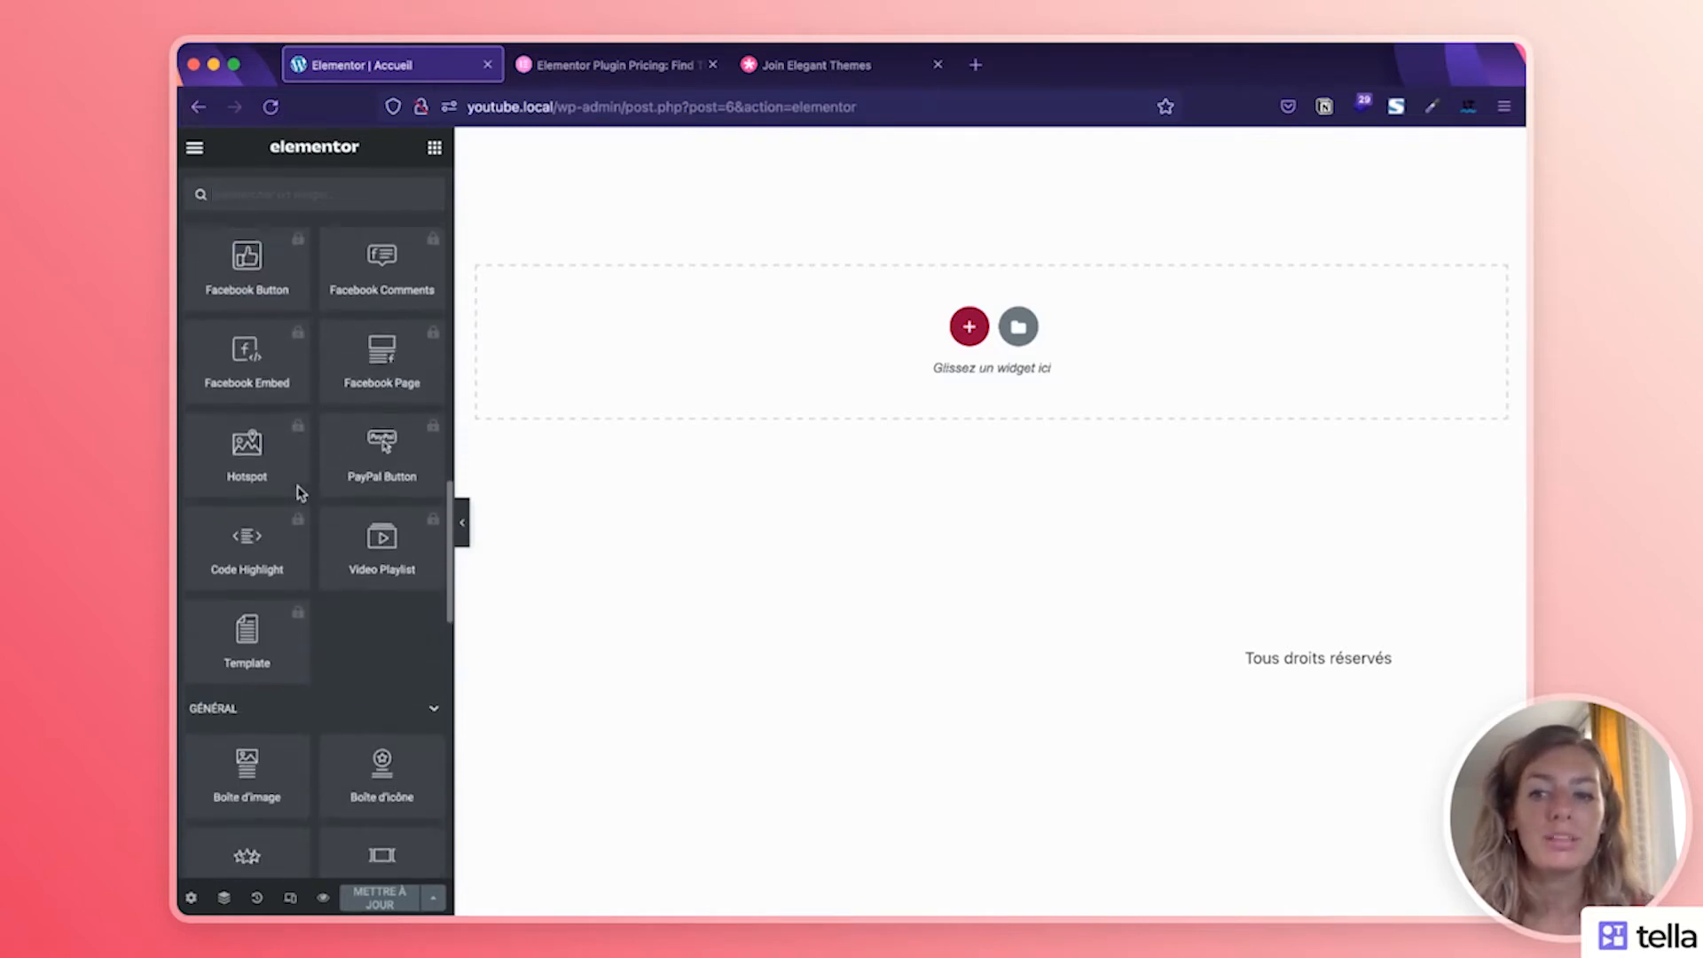
{"action": "scroll", "coordinate": [300, 494], "scroll_direction": "up", "scroll_amount": 20}
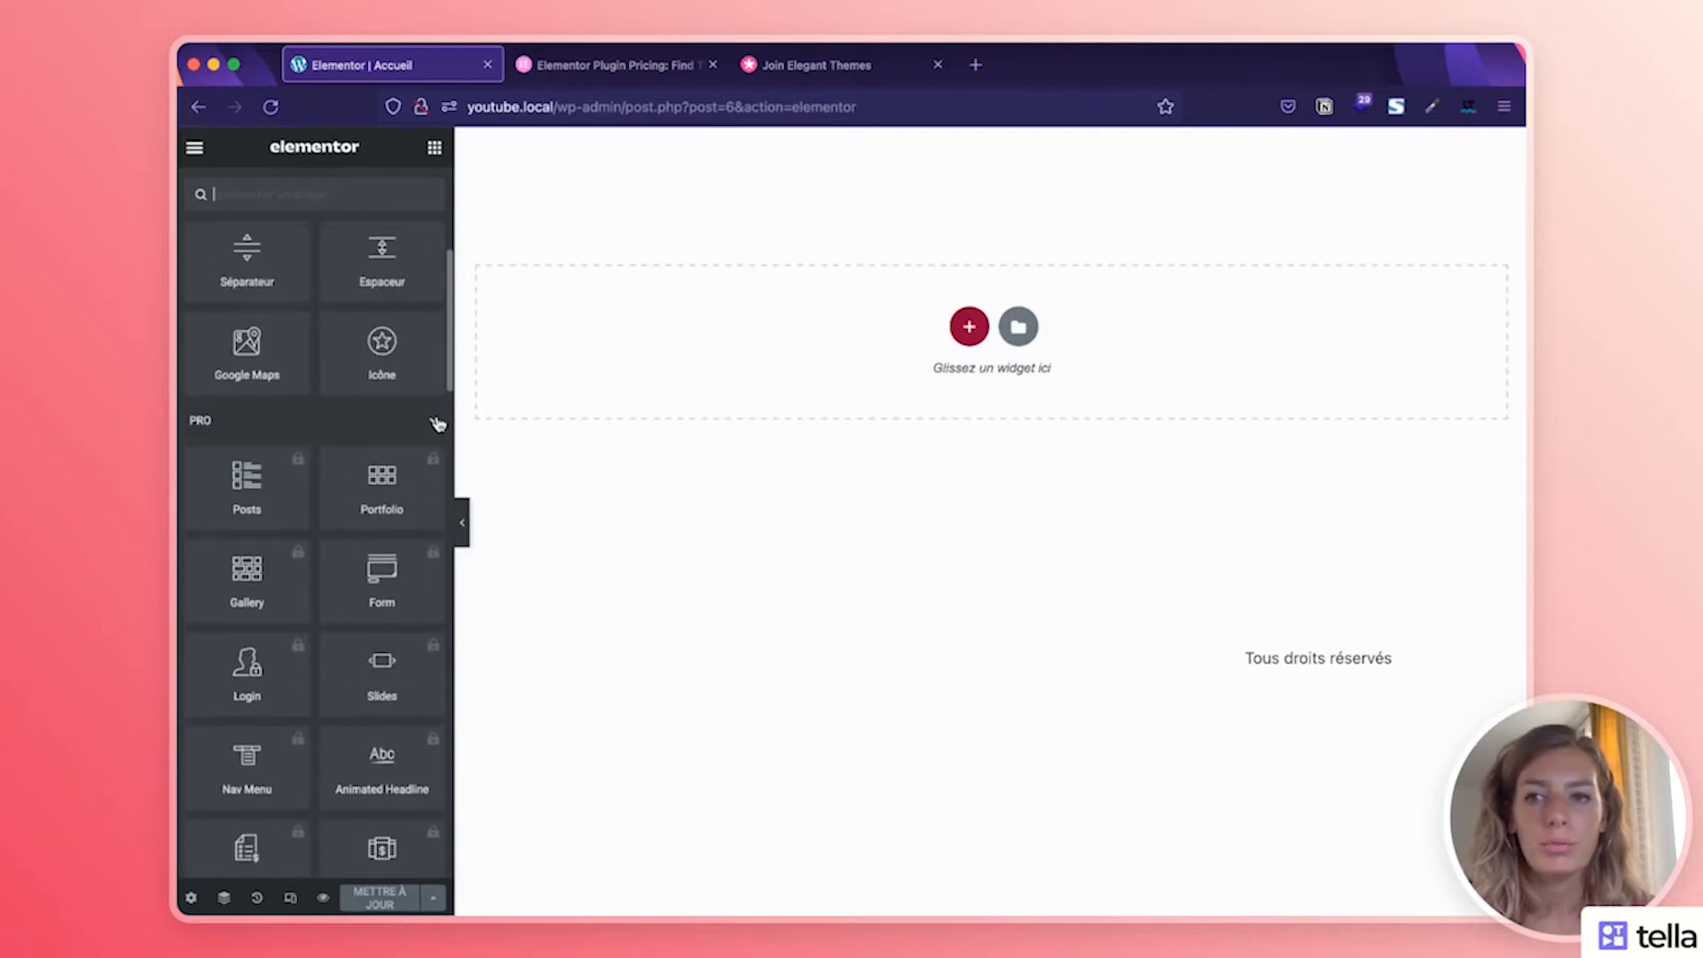
Collapse the Pro widget category and examine the widgets in the Général category
{"action": "left_click", "coordinate": [434, 416]}
{"action": "scroll", "coordinate": [379, 503], "scroll_direction": "down", "scroll_amount": 5}
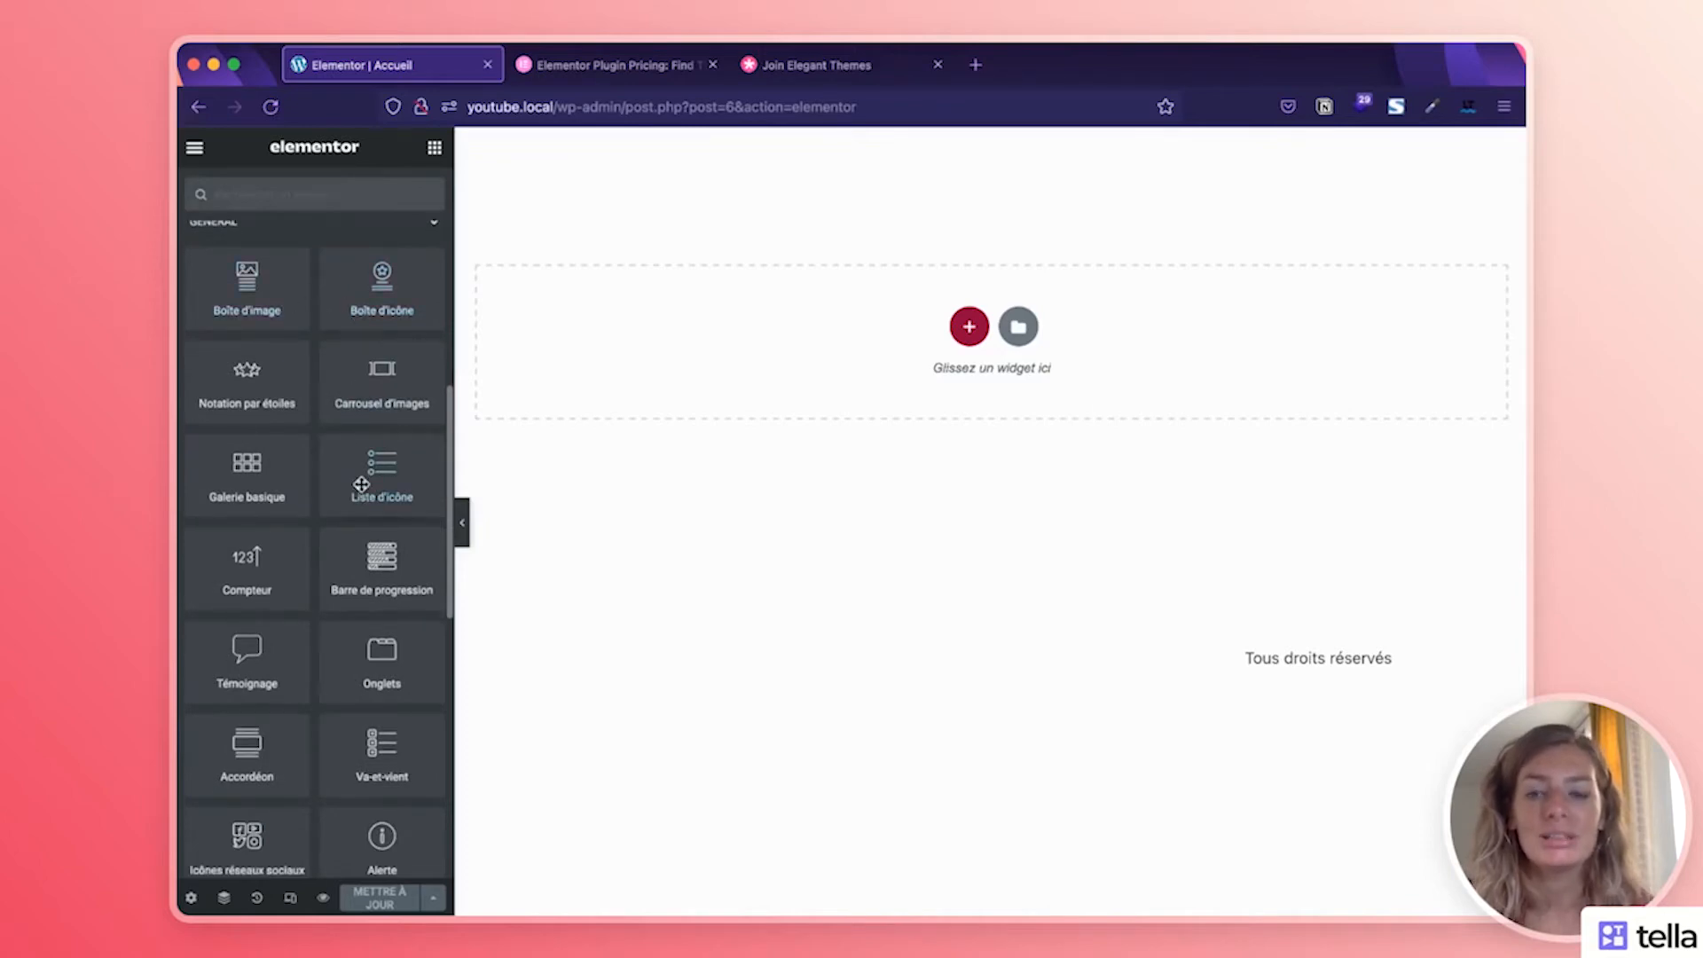
{"action": "scroll", "coordinate": [361, 484], "scroll_direction": "down", "scroll_amount": 5}
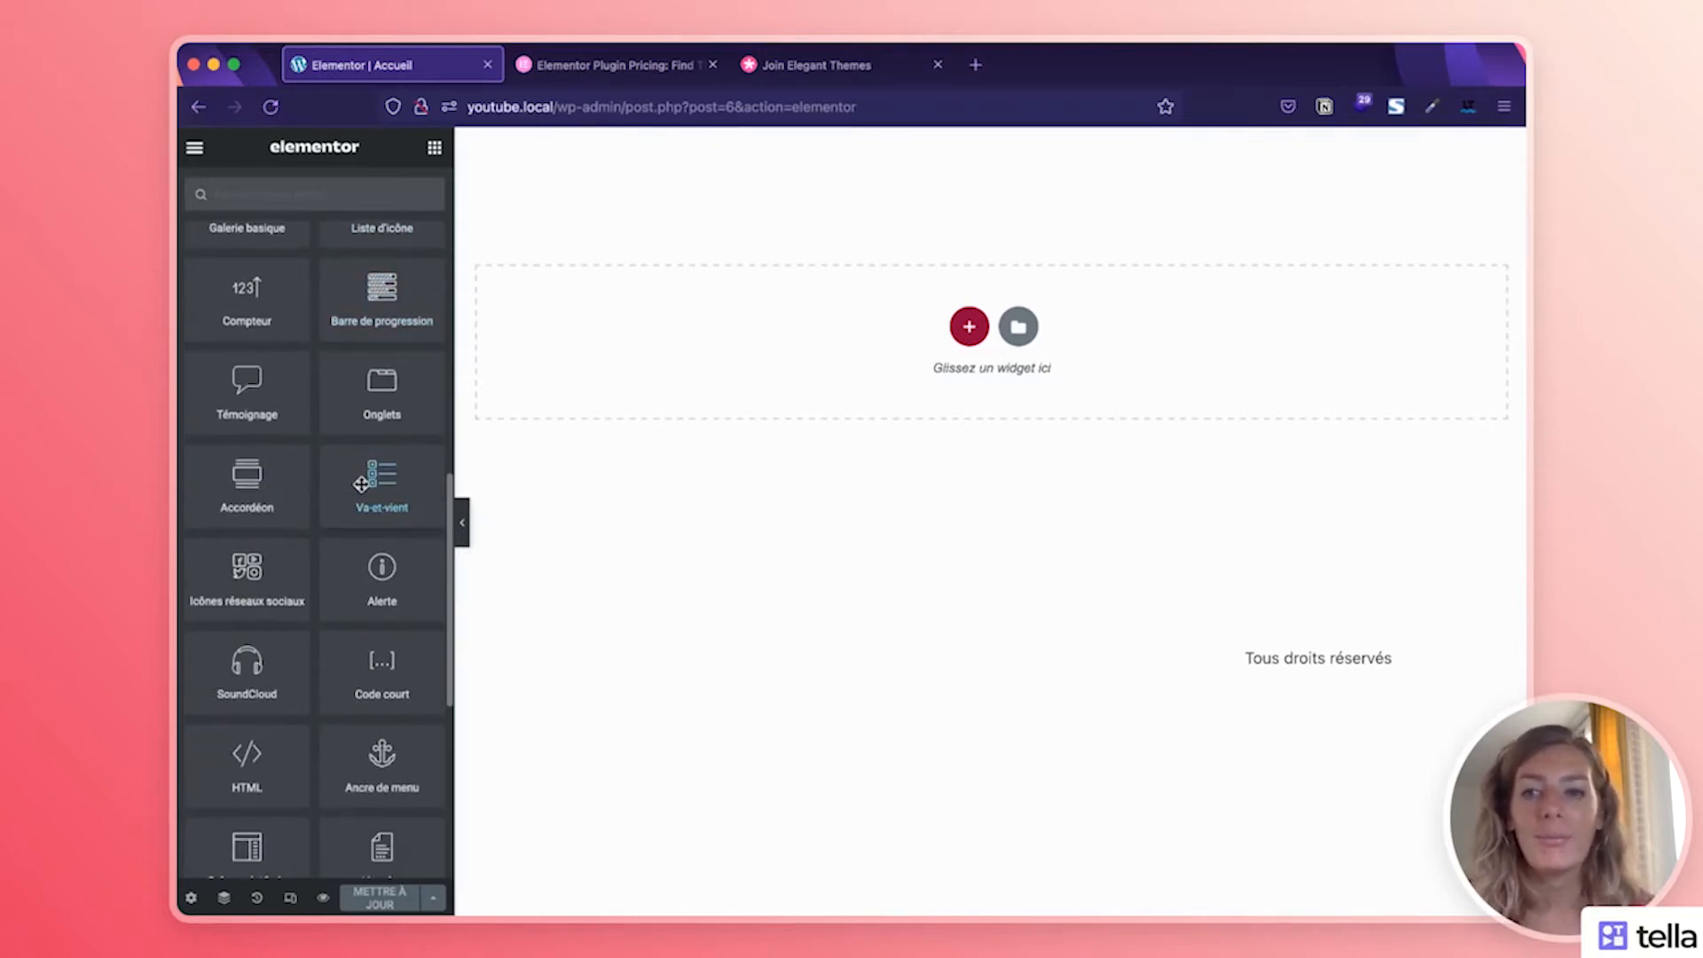
{"action": "scroll", "coordinate": [361, 485], "scroll_direction": "down", "scroll_amount": 3}
{"action": "scroll", "coordinate": [362, 484], "scroll_direction": "down", "scroll_amount": 1}
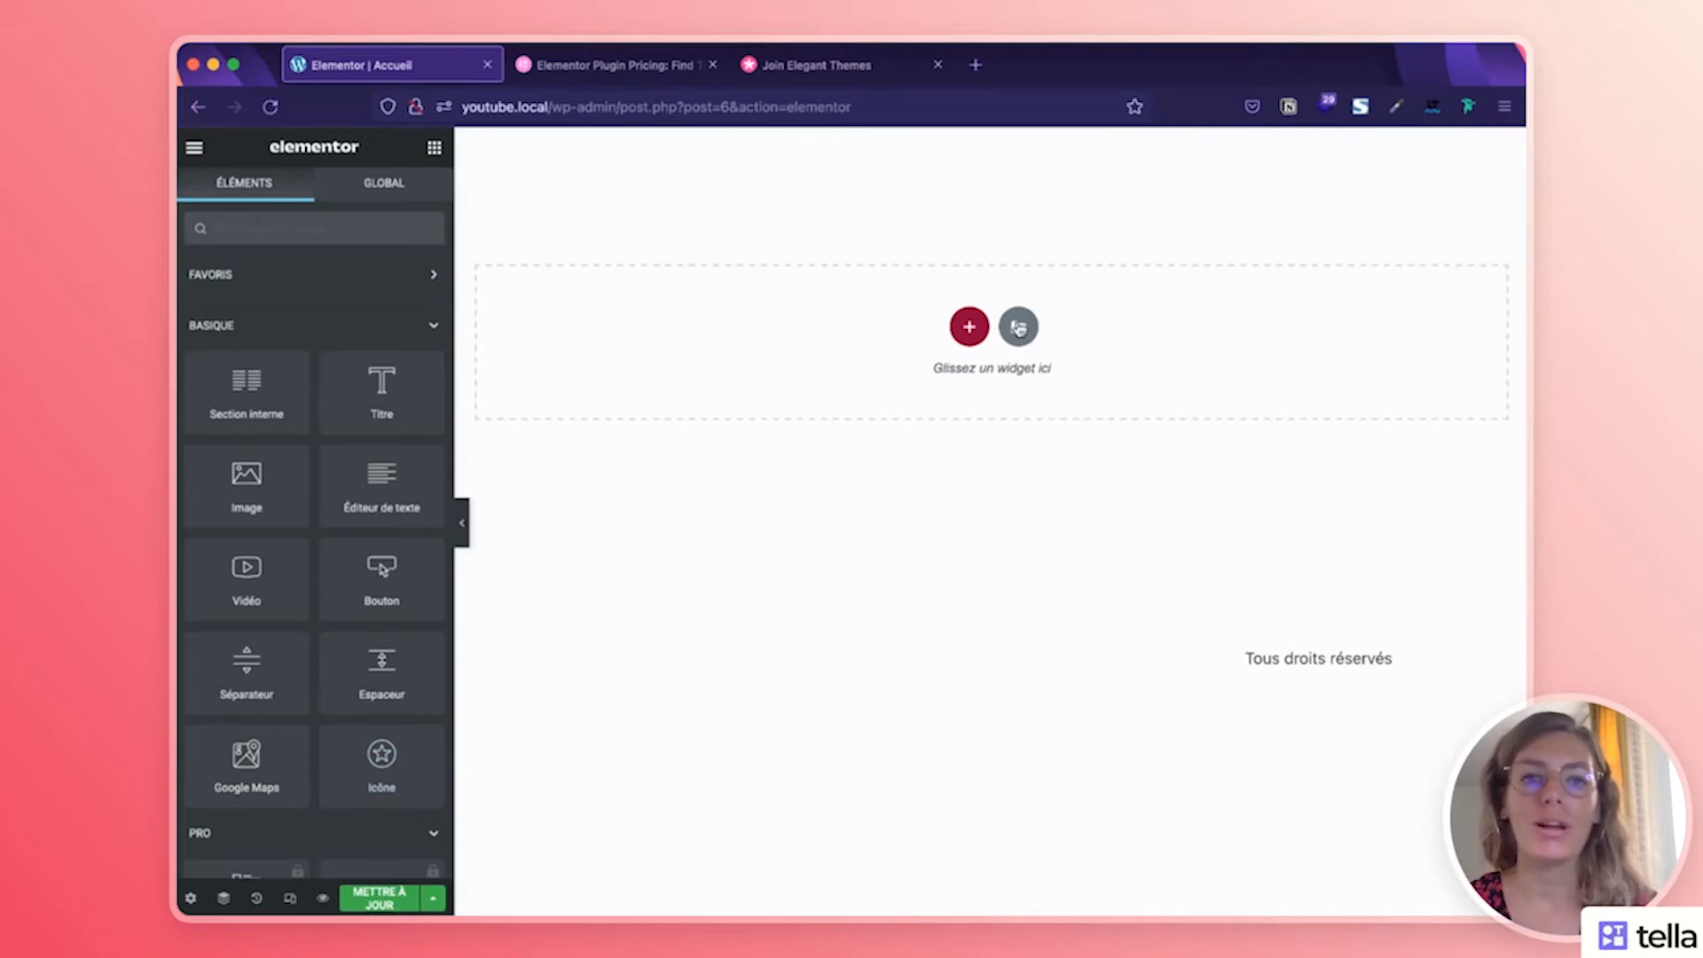
View the available section structures without choosing one, and browse the page templates in the template library
{"action": "left_click", "coordinate": [969, 327]}
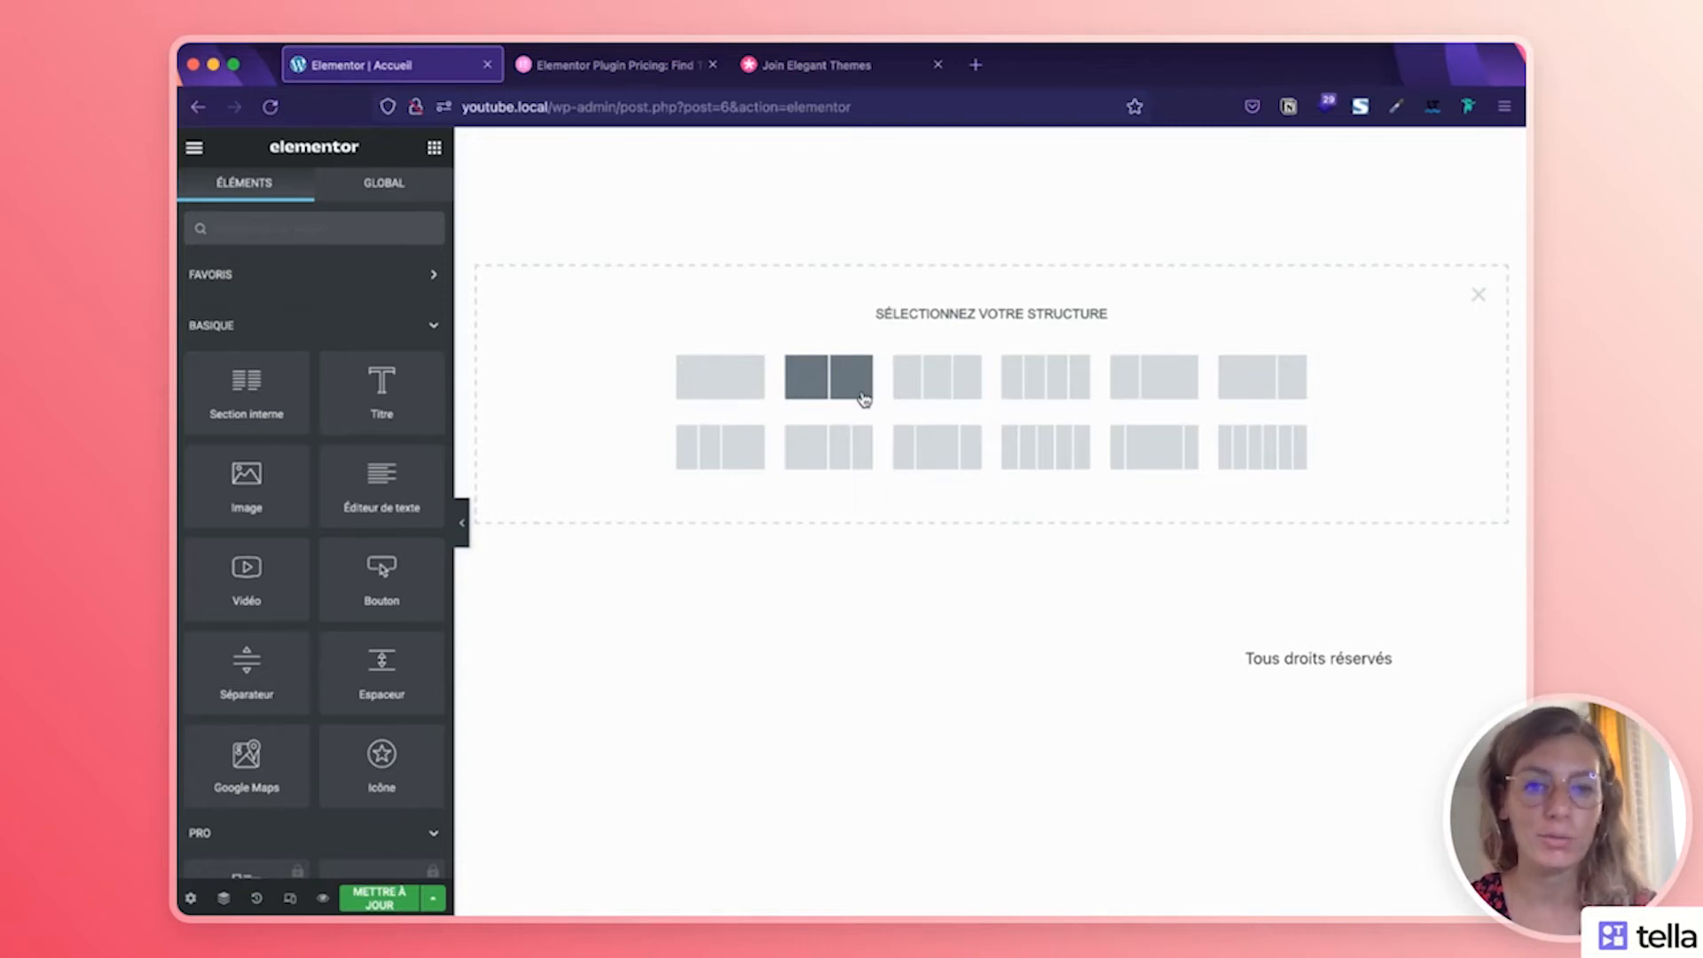
{"action": "left_click", "coordinate": [1478, 295]}
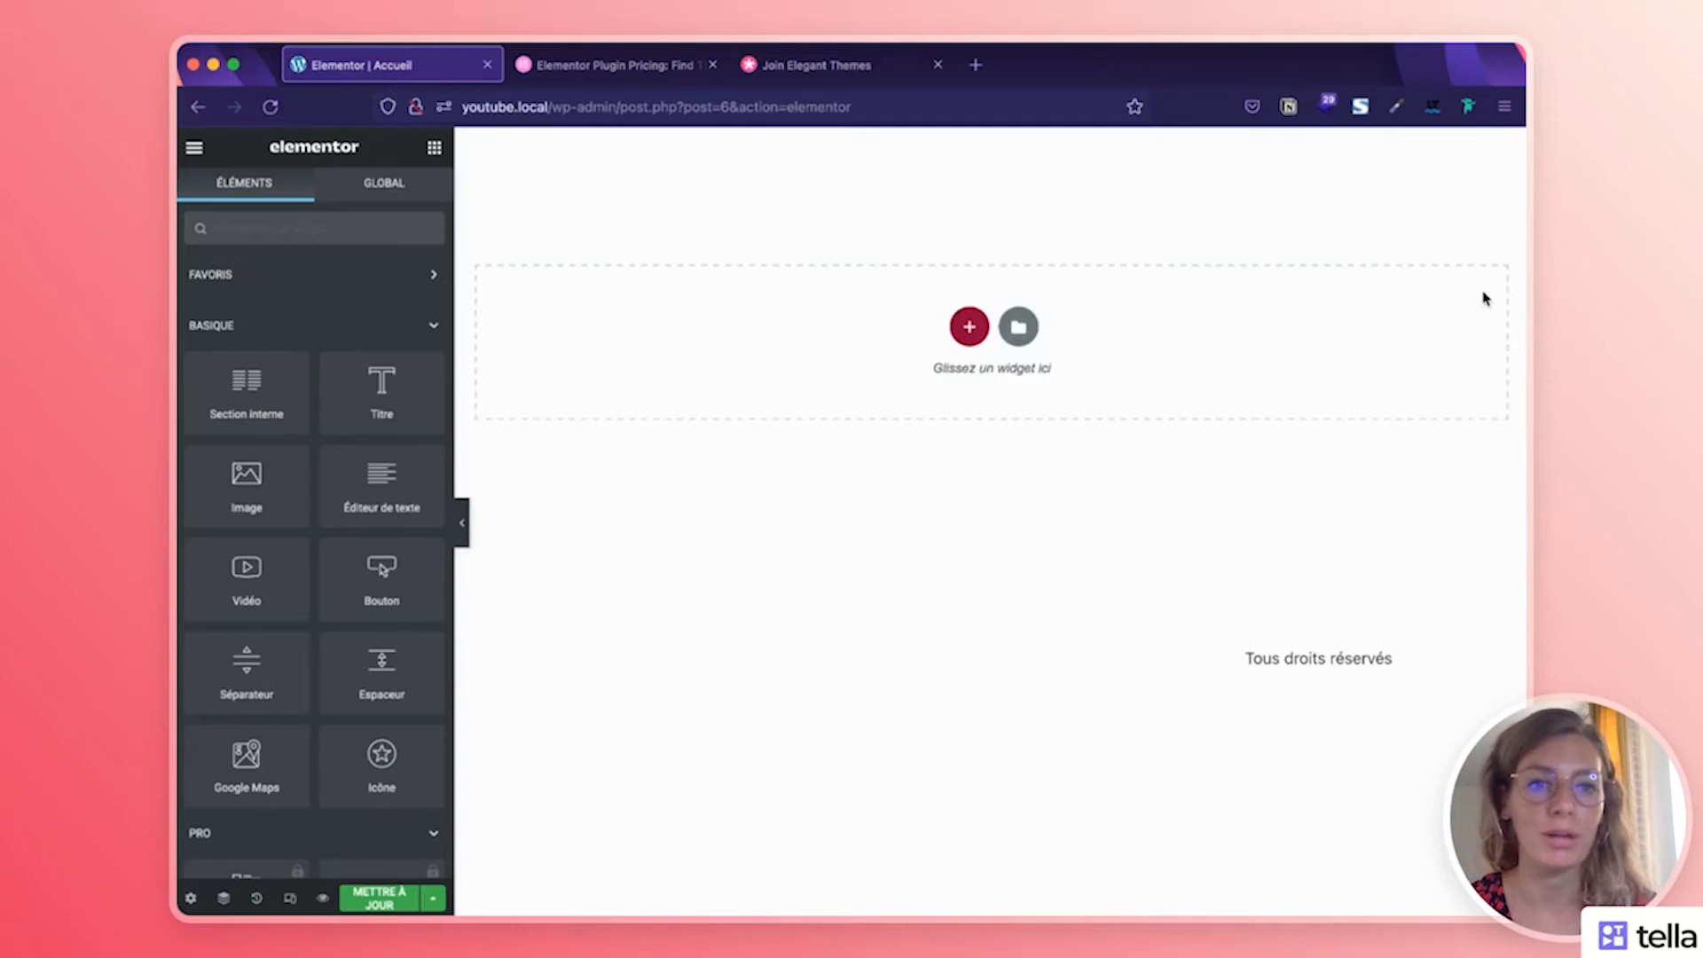
{"action": "left_click", "coordinate": [1019, 329]}
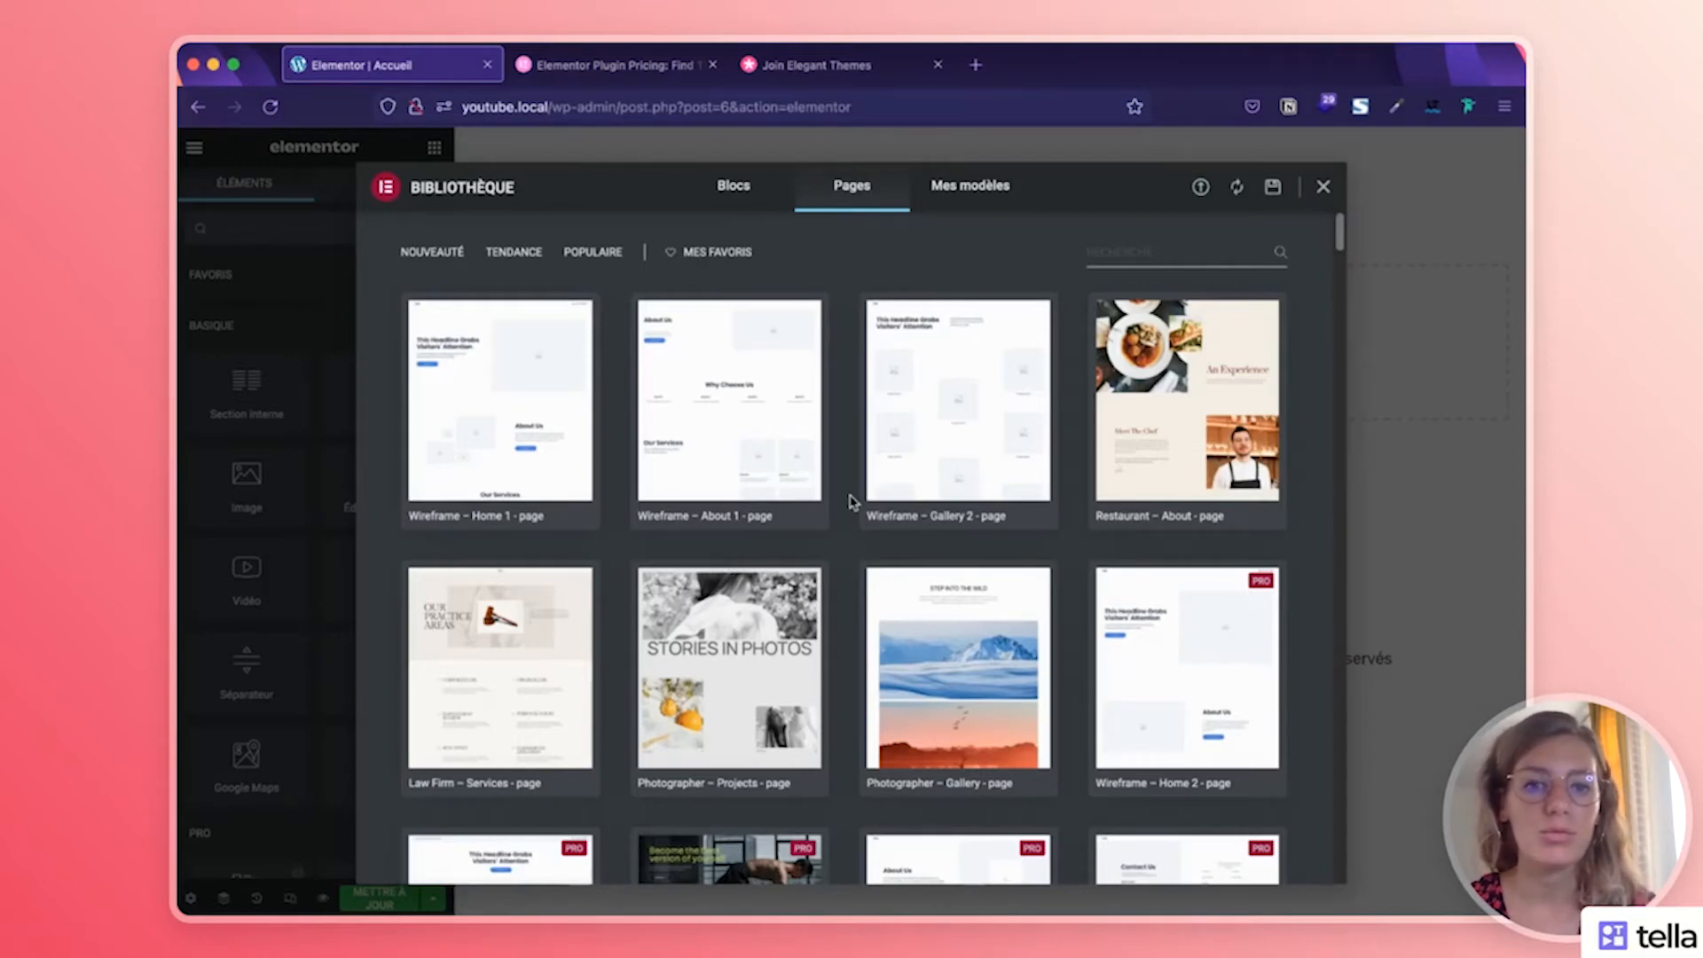
{"action": "scroll", "coordinate": [852, 502], "scroll_direction": "down", "scroll_amount": 1}
{"action": "scroll", "coordinate": [852, 502], "scroll_direction": "down", "scroll_amount": 5}
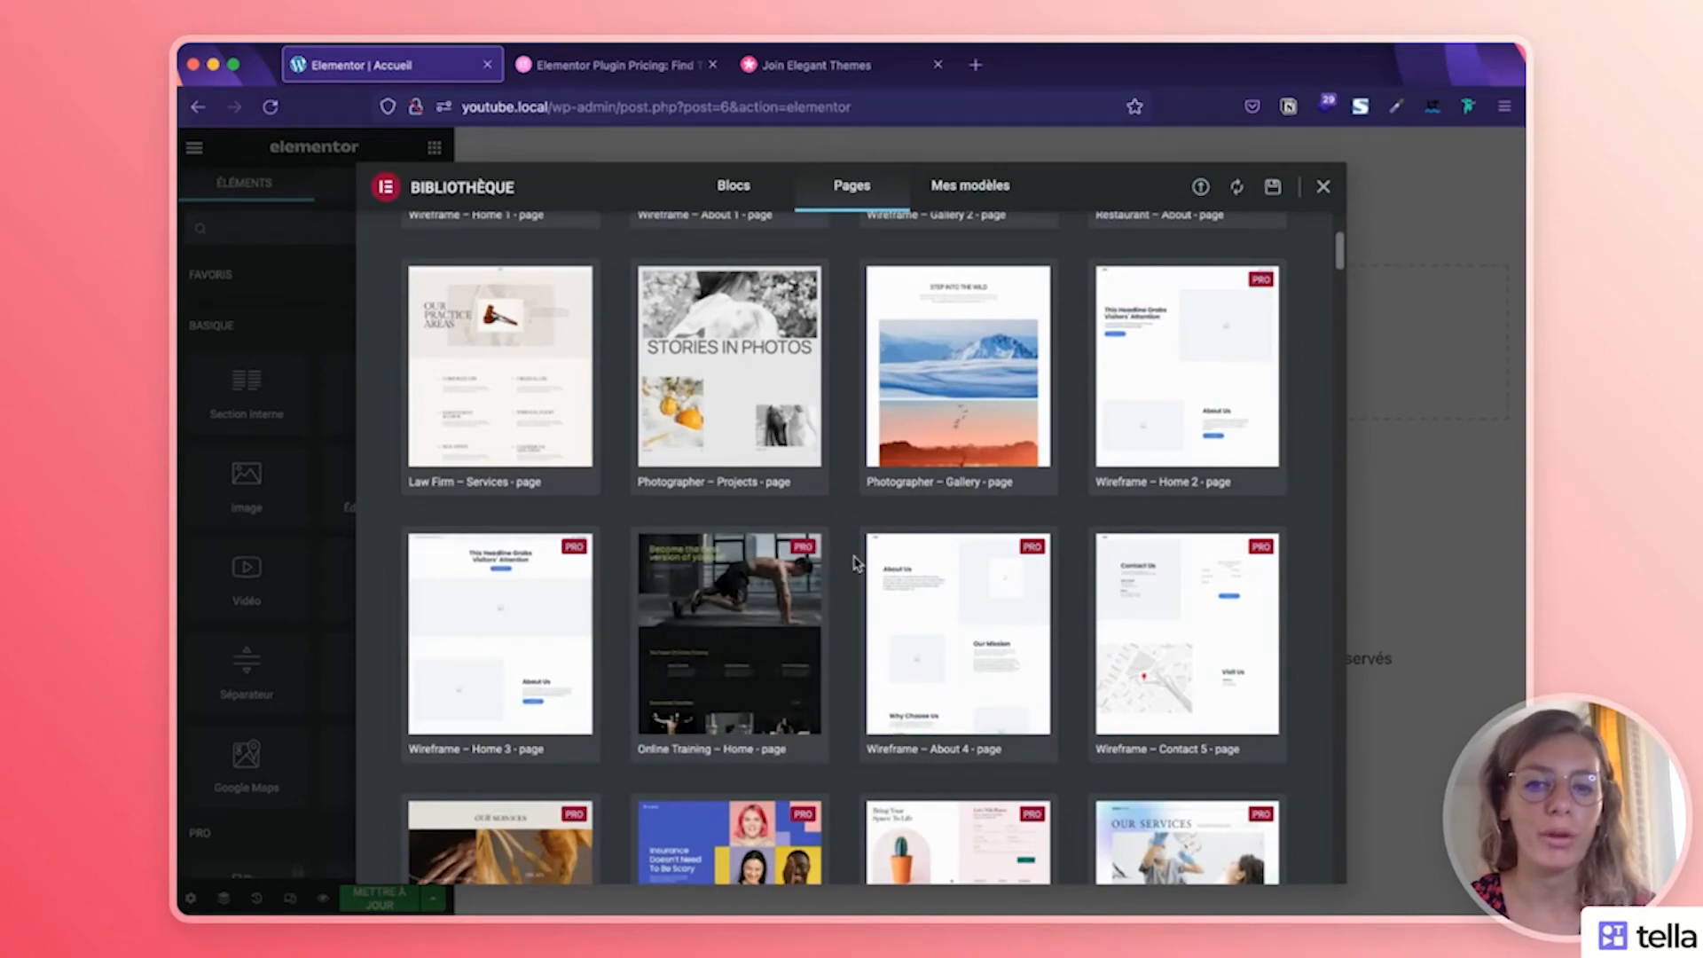
{"action": "scroll", "coordinate": [855, 562], "scroll_direction": "down", "scroll_amount": 8}
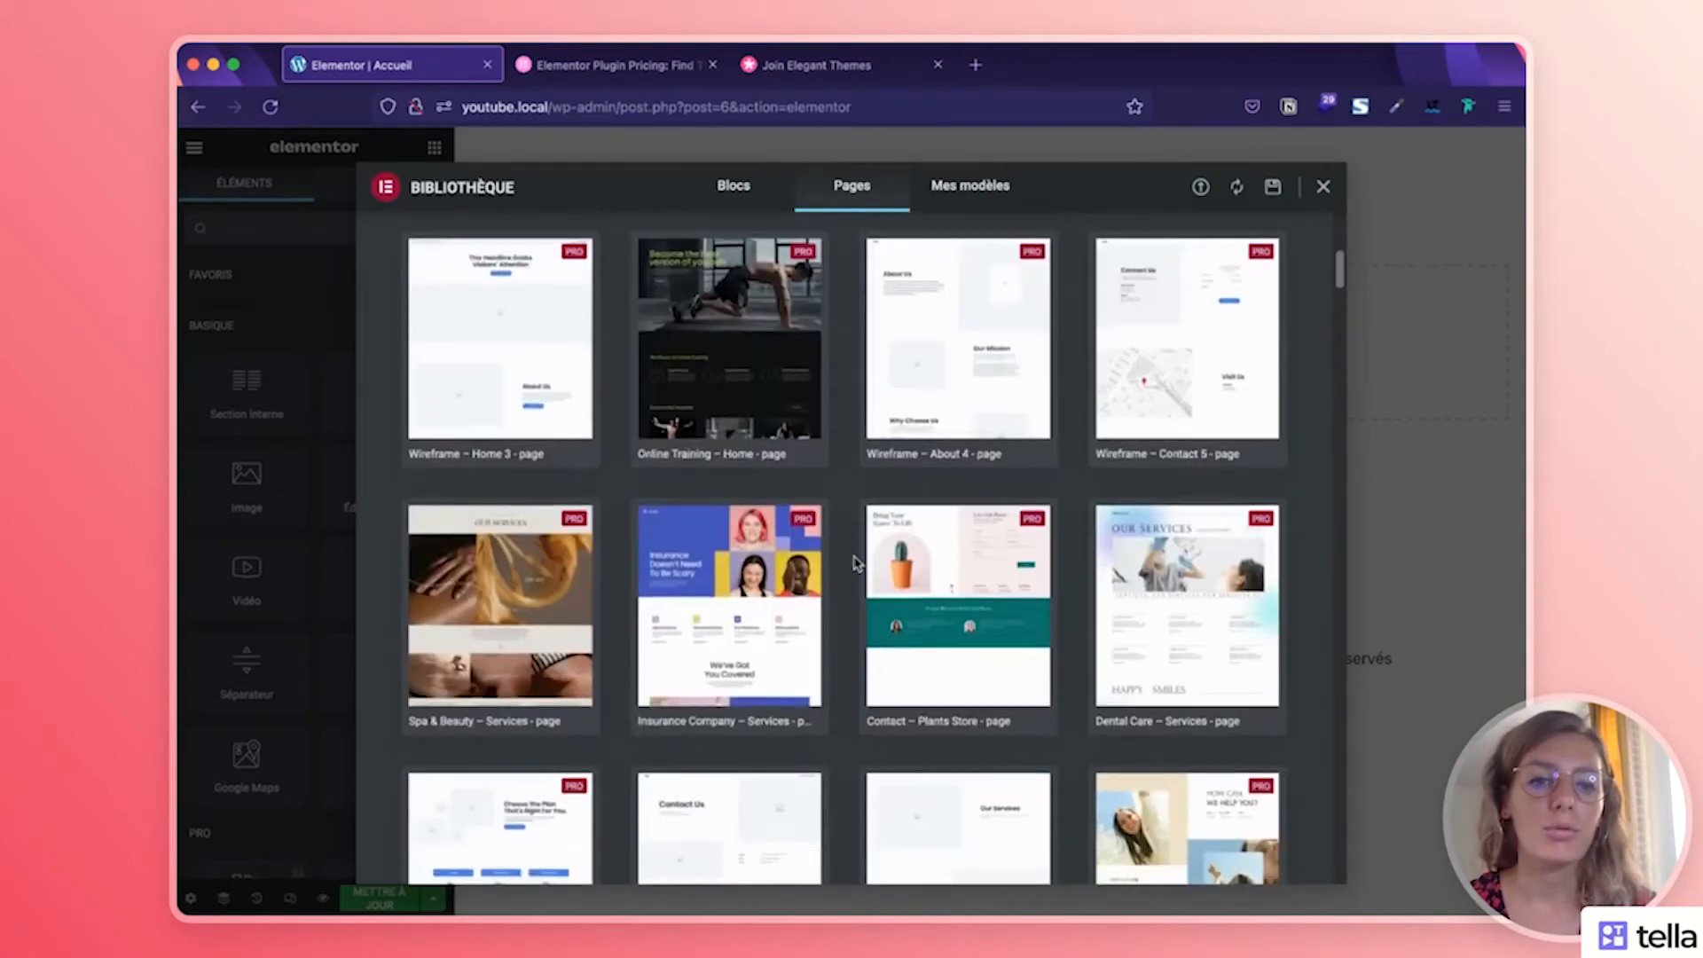
{"action": "scroll", "coordinate": [854, 562], "scroll_direction": "up", "scroll_amount": 13}
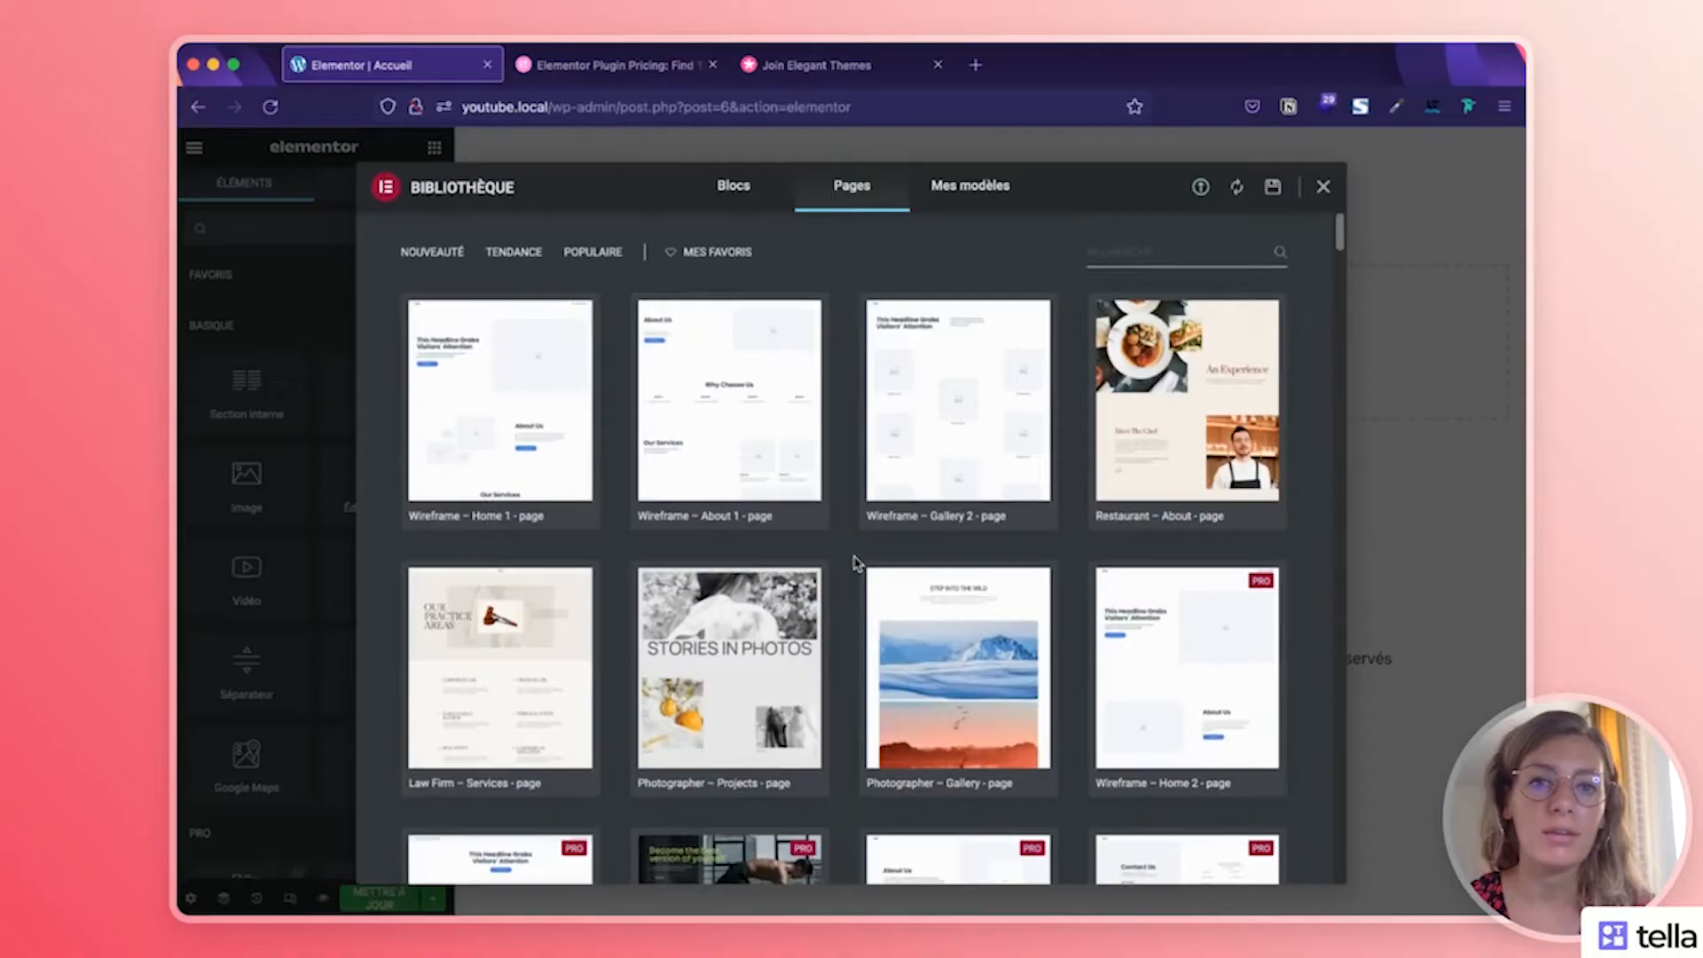
Filter the library's blocks by the Contact category, review those templates and close the library
{"action": "left_click", "coordinate": [731, 191]}
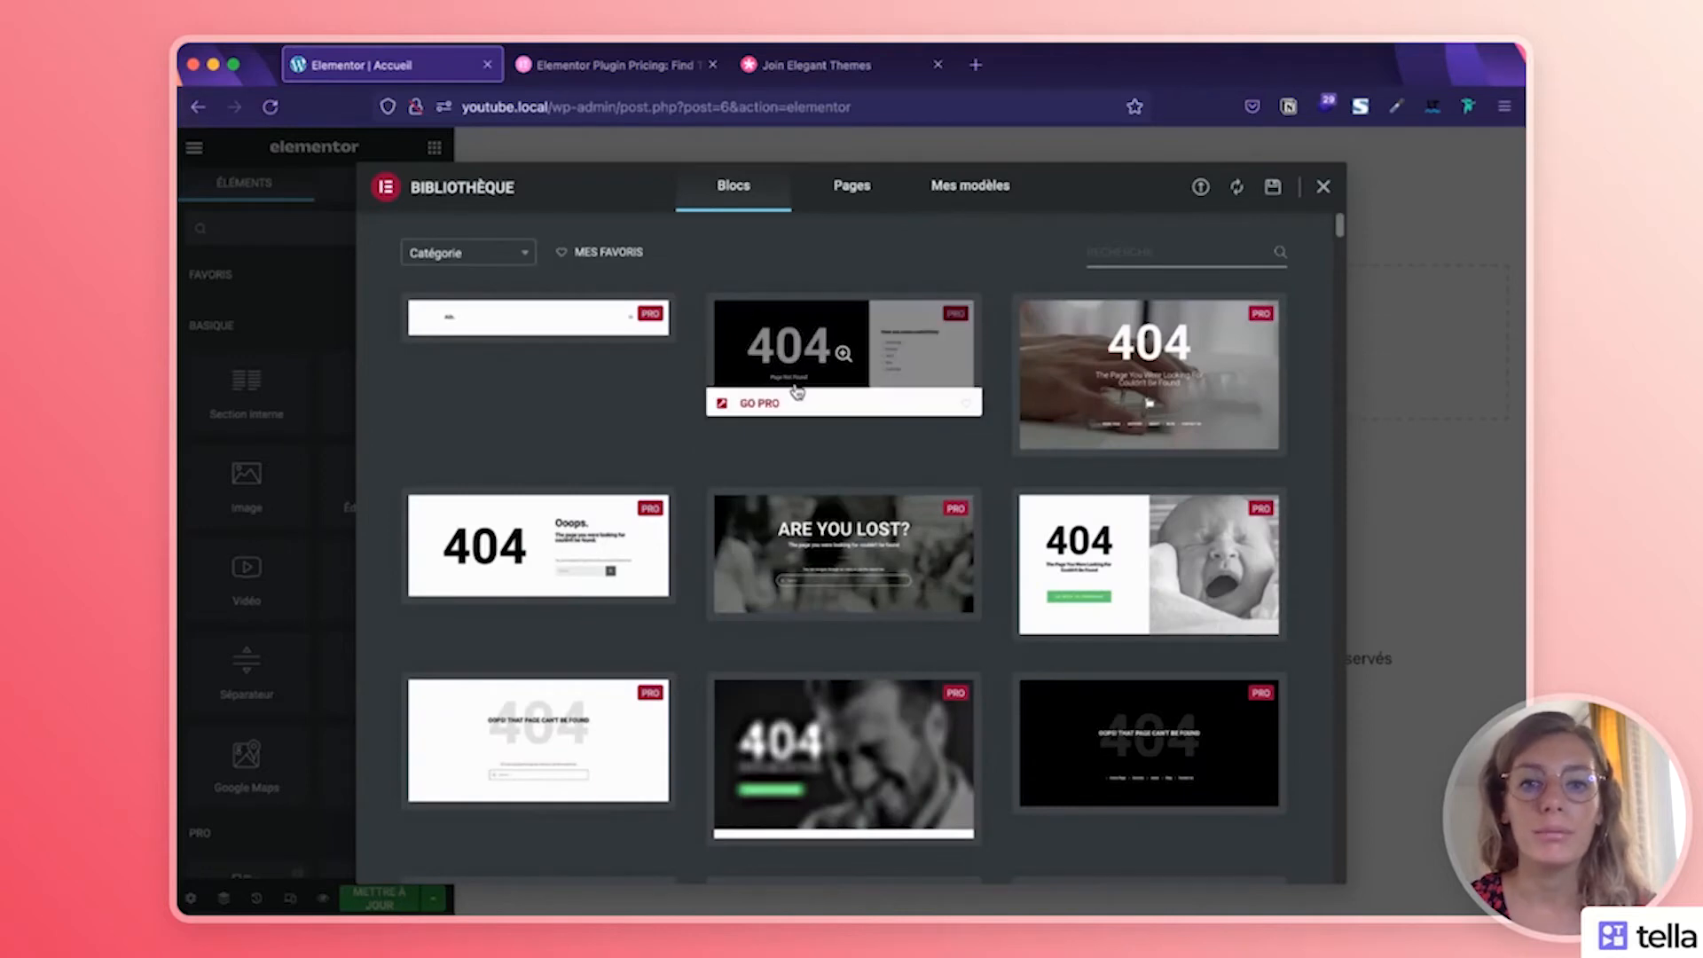
{"action": "left_click", "coordinate": [525, 259]}
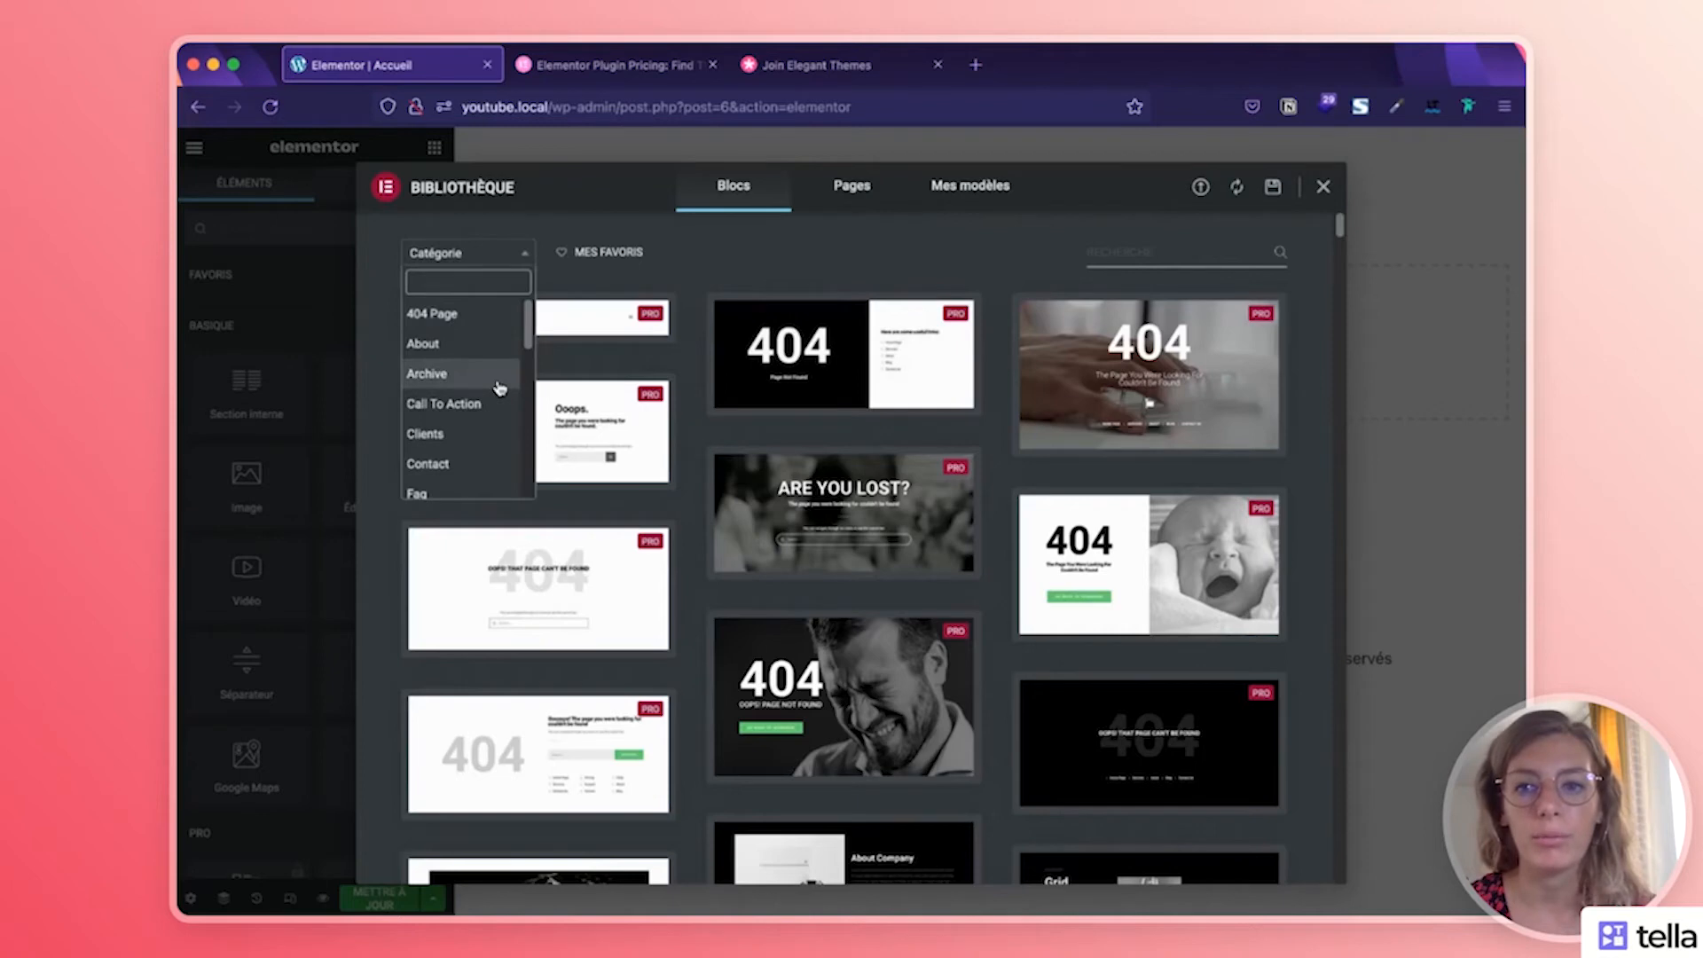
{"action": "scroll", "coordinate": [499, 387], "scroll_direction": "down", "scroll_amount": 2}
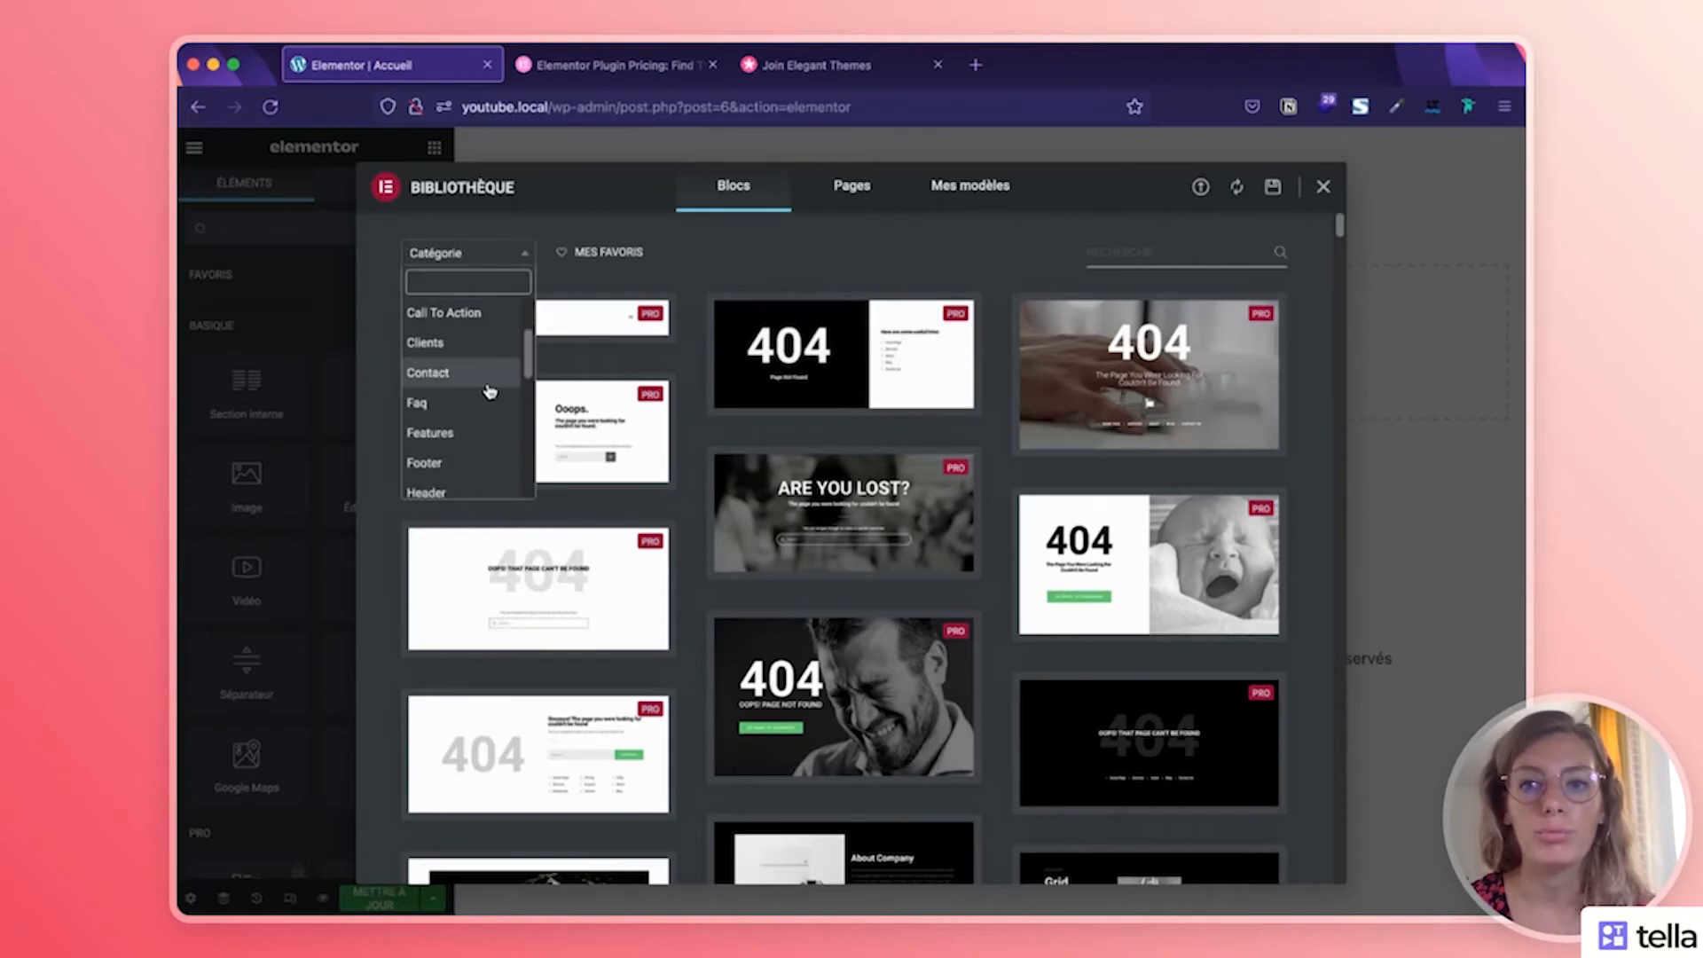
{"action": "left_click", "coordinate": [490, 391]}
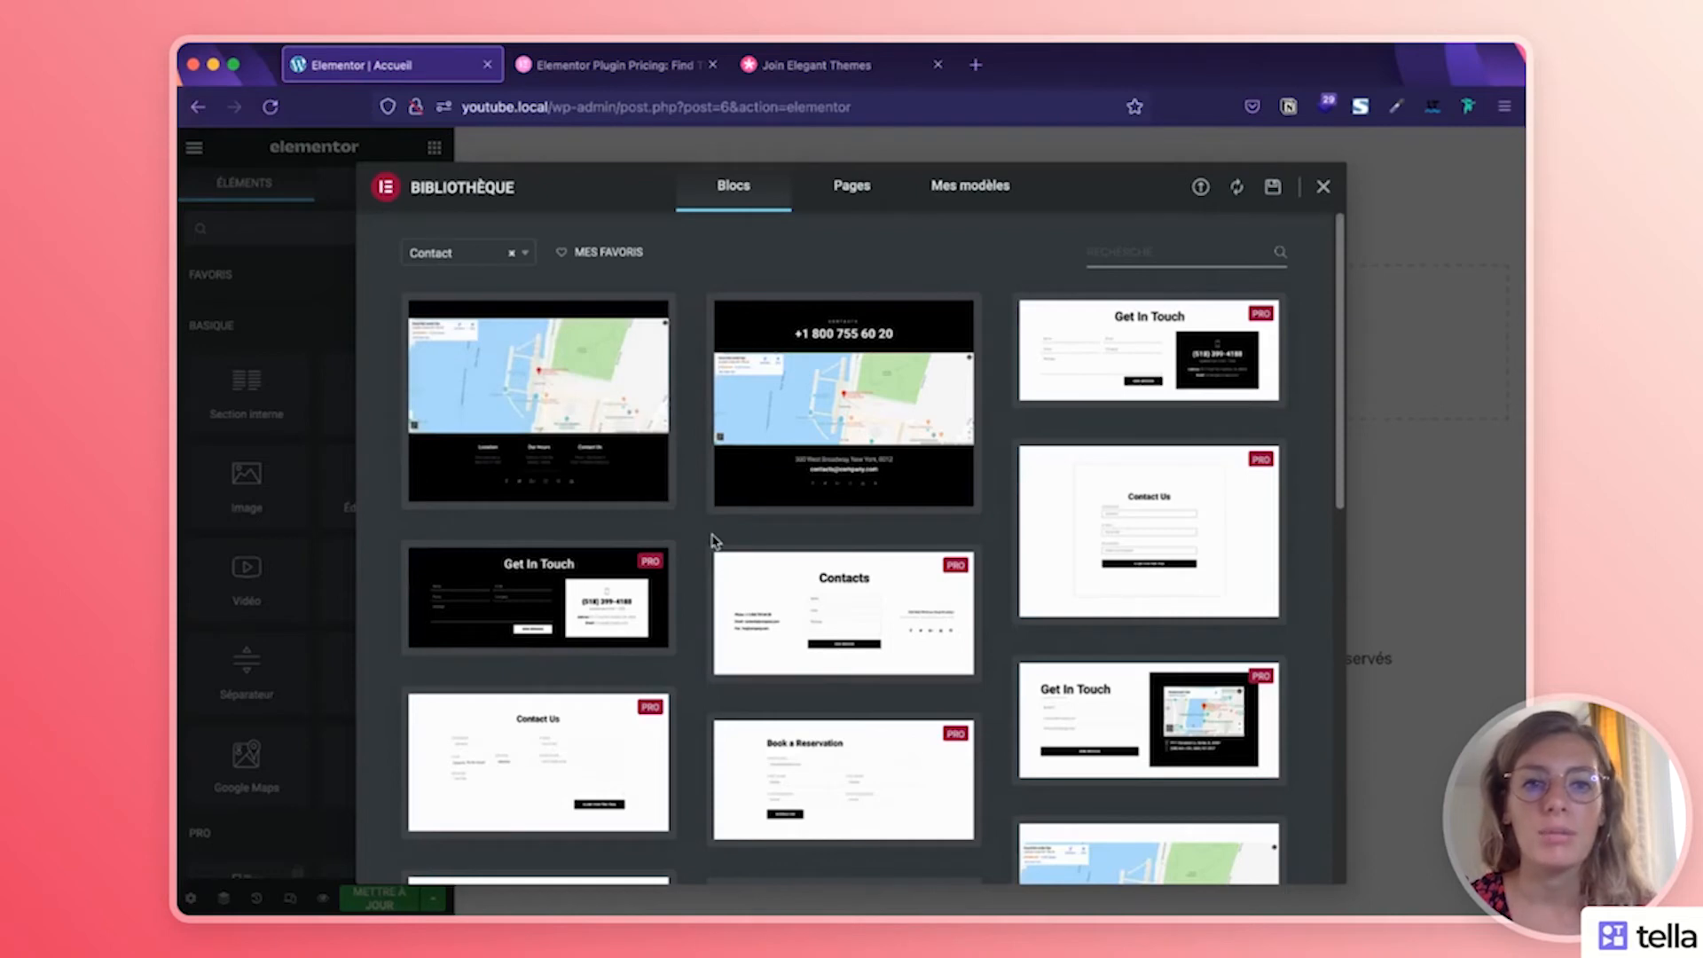
{"action": "scroll", "coordinate": [714, 541], "scroll_direction": "down", "scroll_amount": 6}
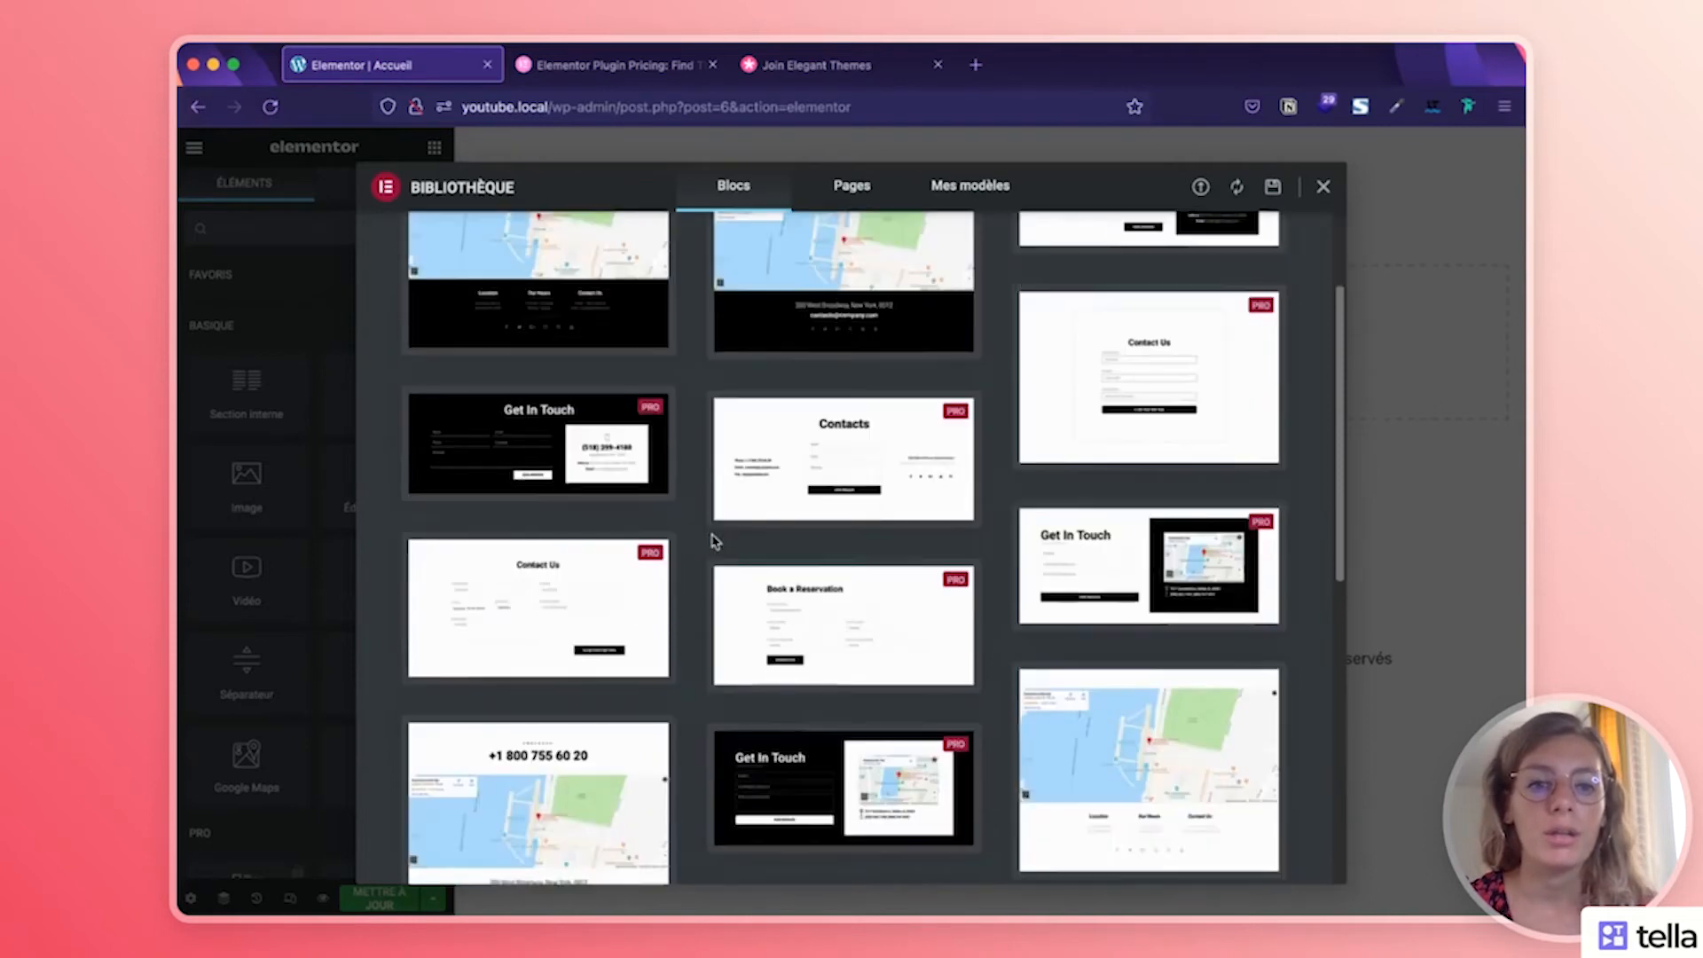
{"action": "scroll", "coordinate": [714, 541], "scroll_direction": "down", "scroll_amount": 2}
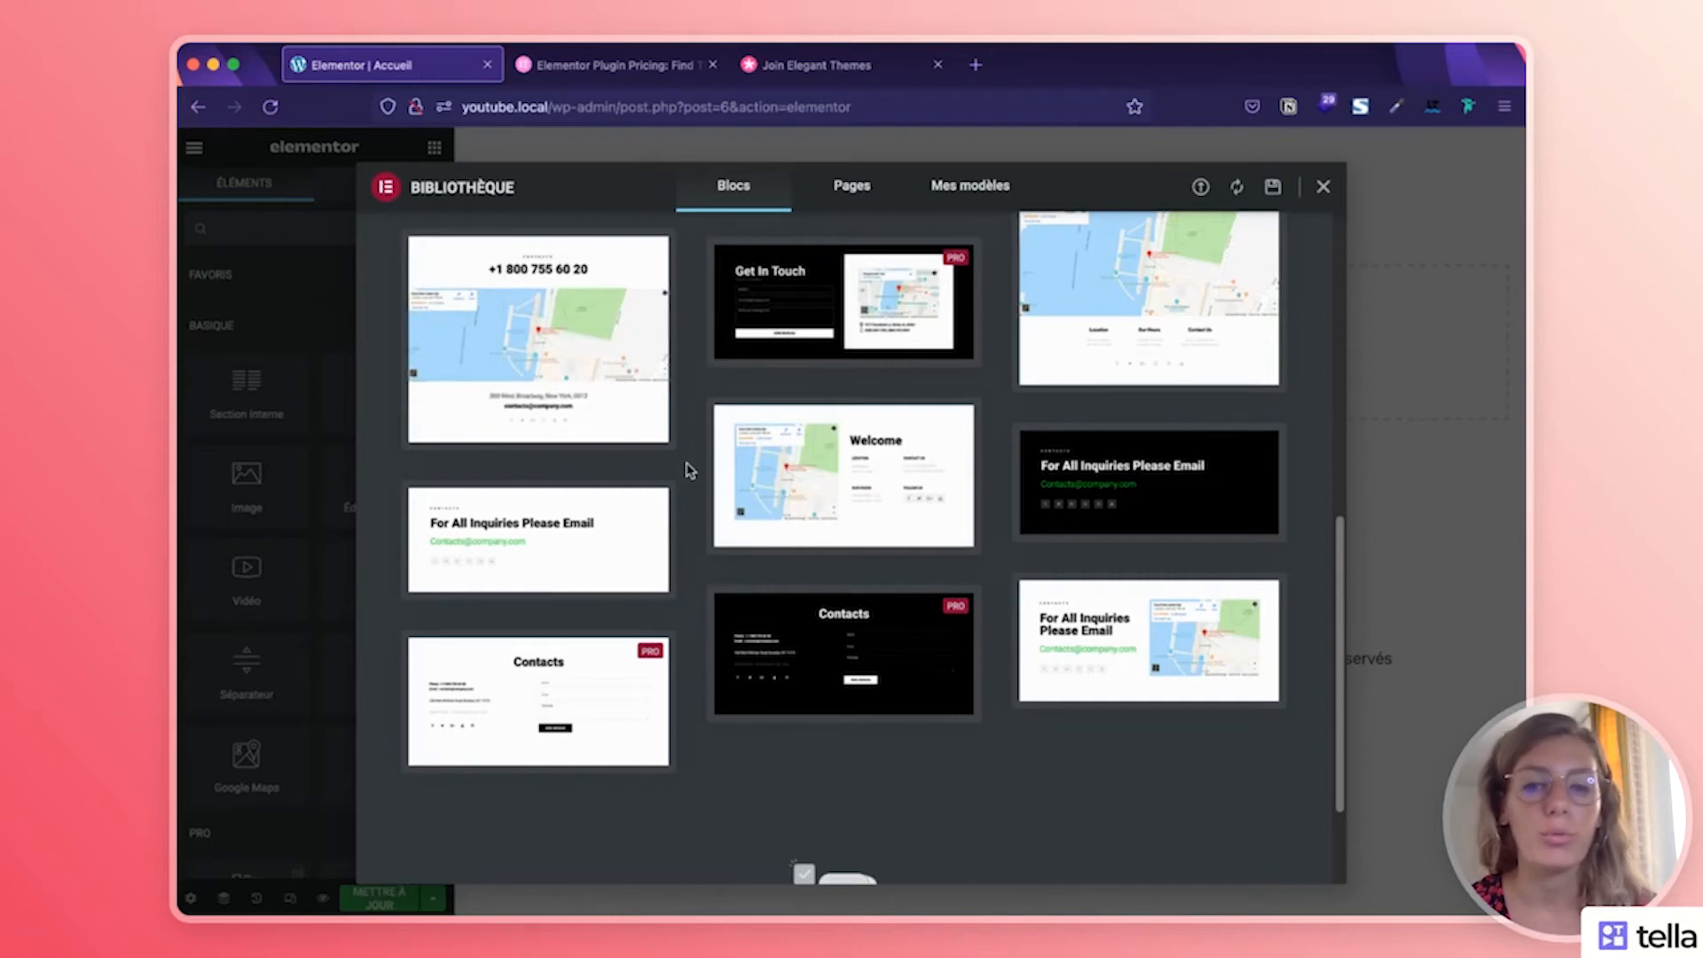
{"action": "scroll", "coordinate": [689, 470], "scroll_direction": "up", "scroll_amount": 5}
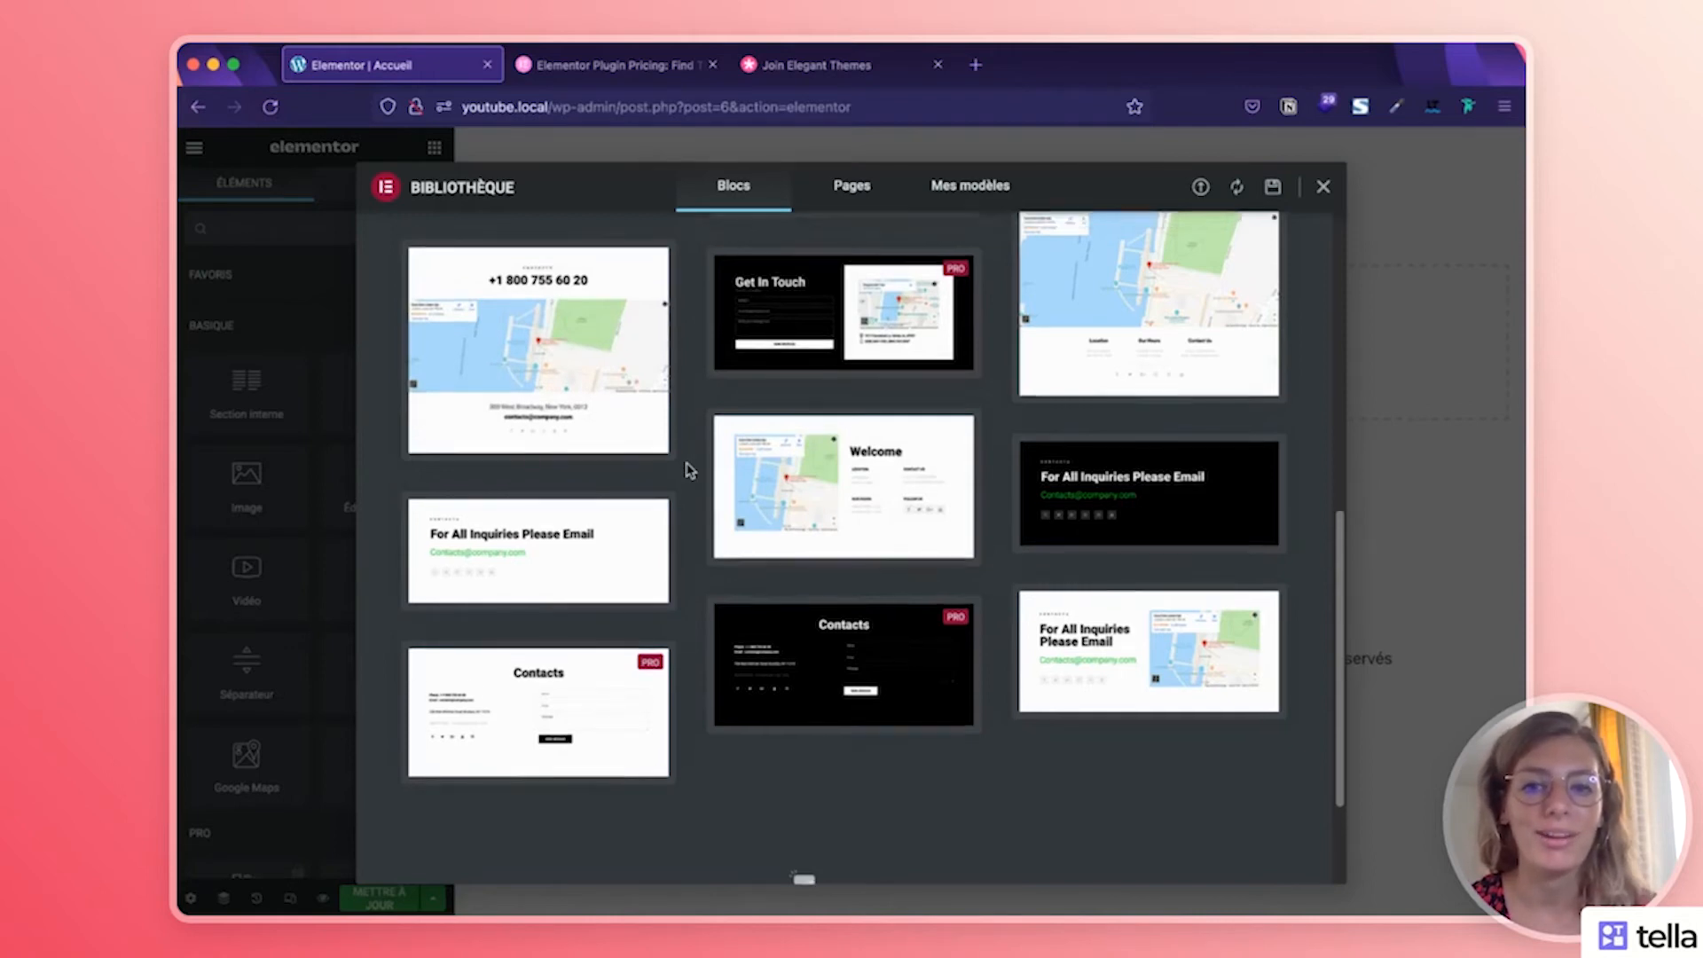
{"action": "left_click", "coordinate": [1324, 184]}
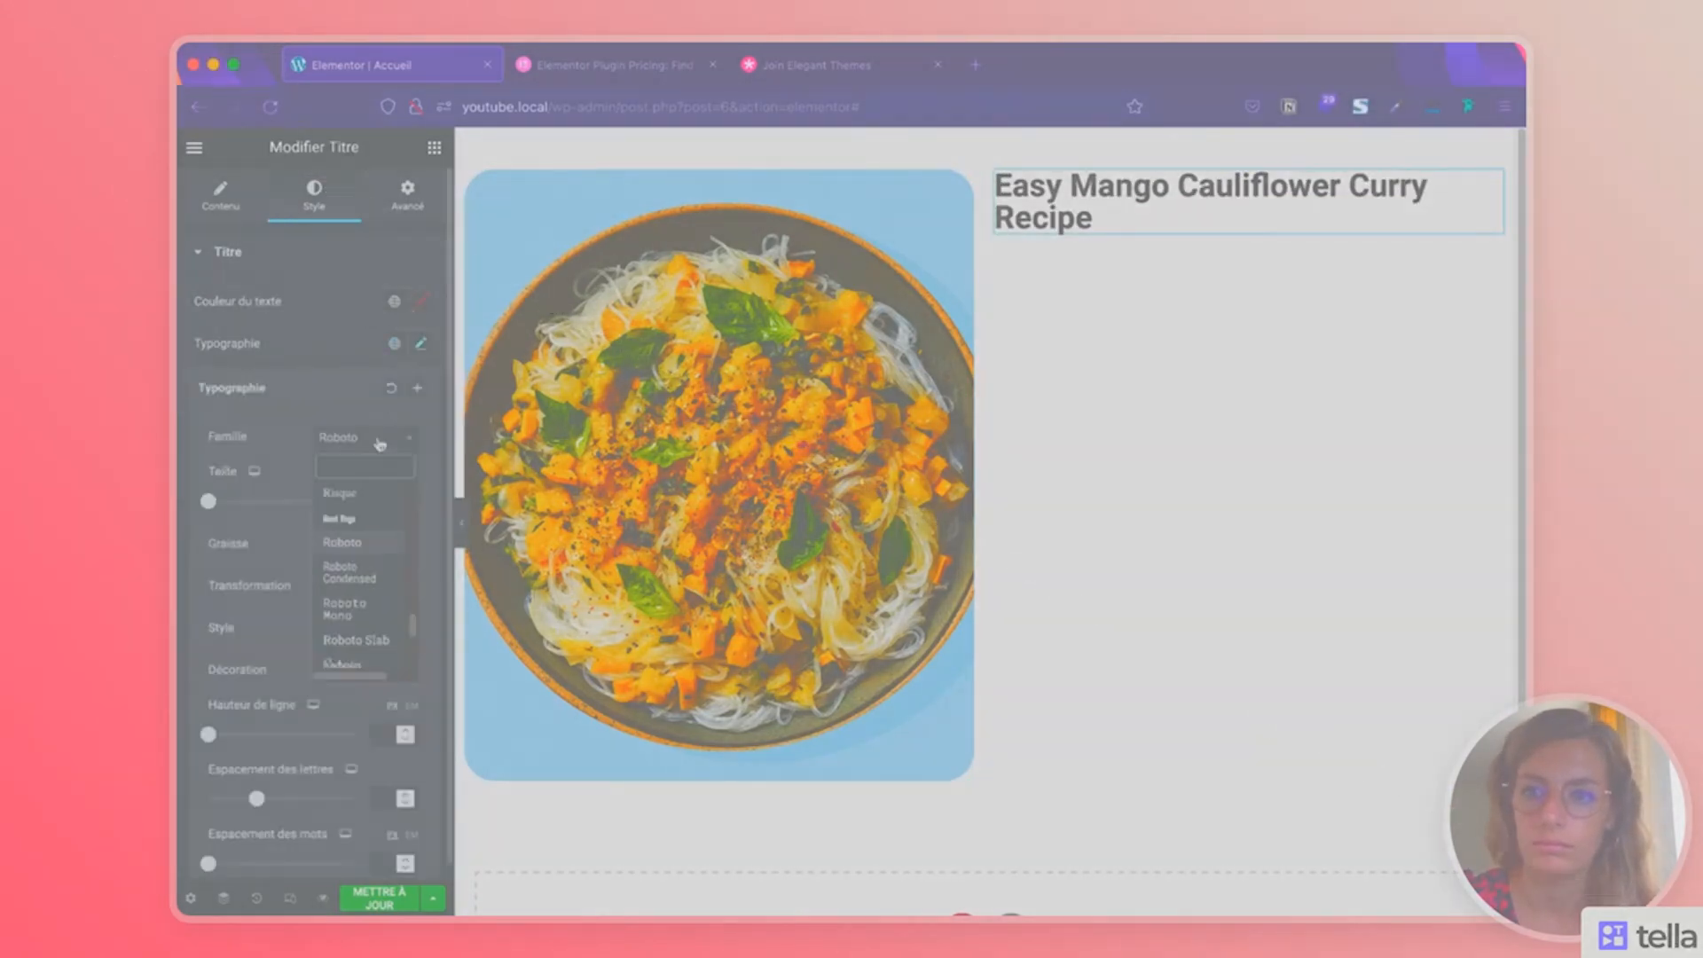
Choose a different font family for the "Easy Mango Cauliflower Curry Recipe" title
{"action": "left_click", "coordinate": [380, 444]}
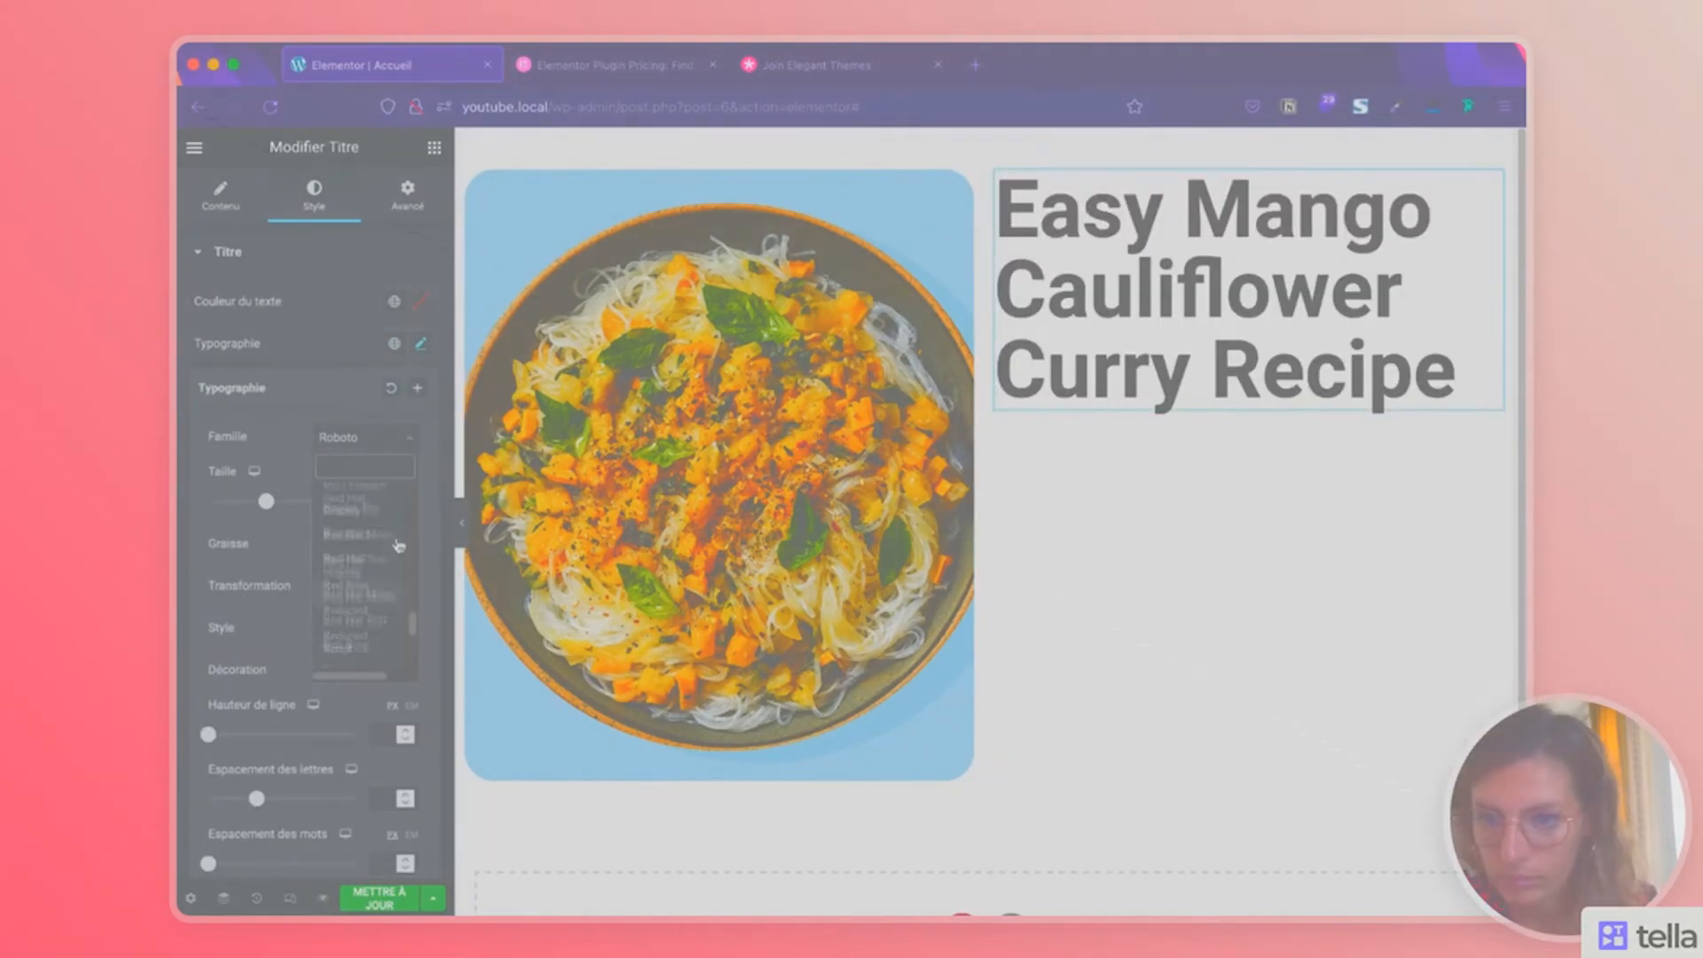
{"action": "left_click", "coordinate": [328, 554]}
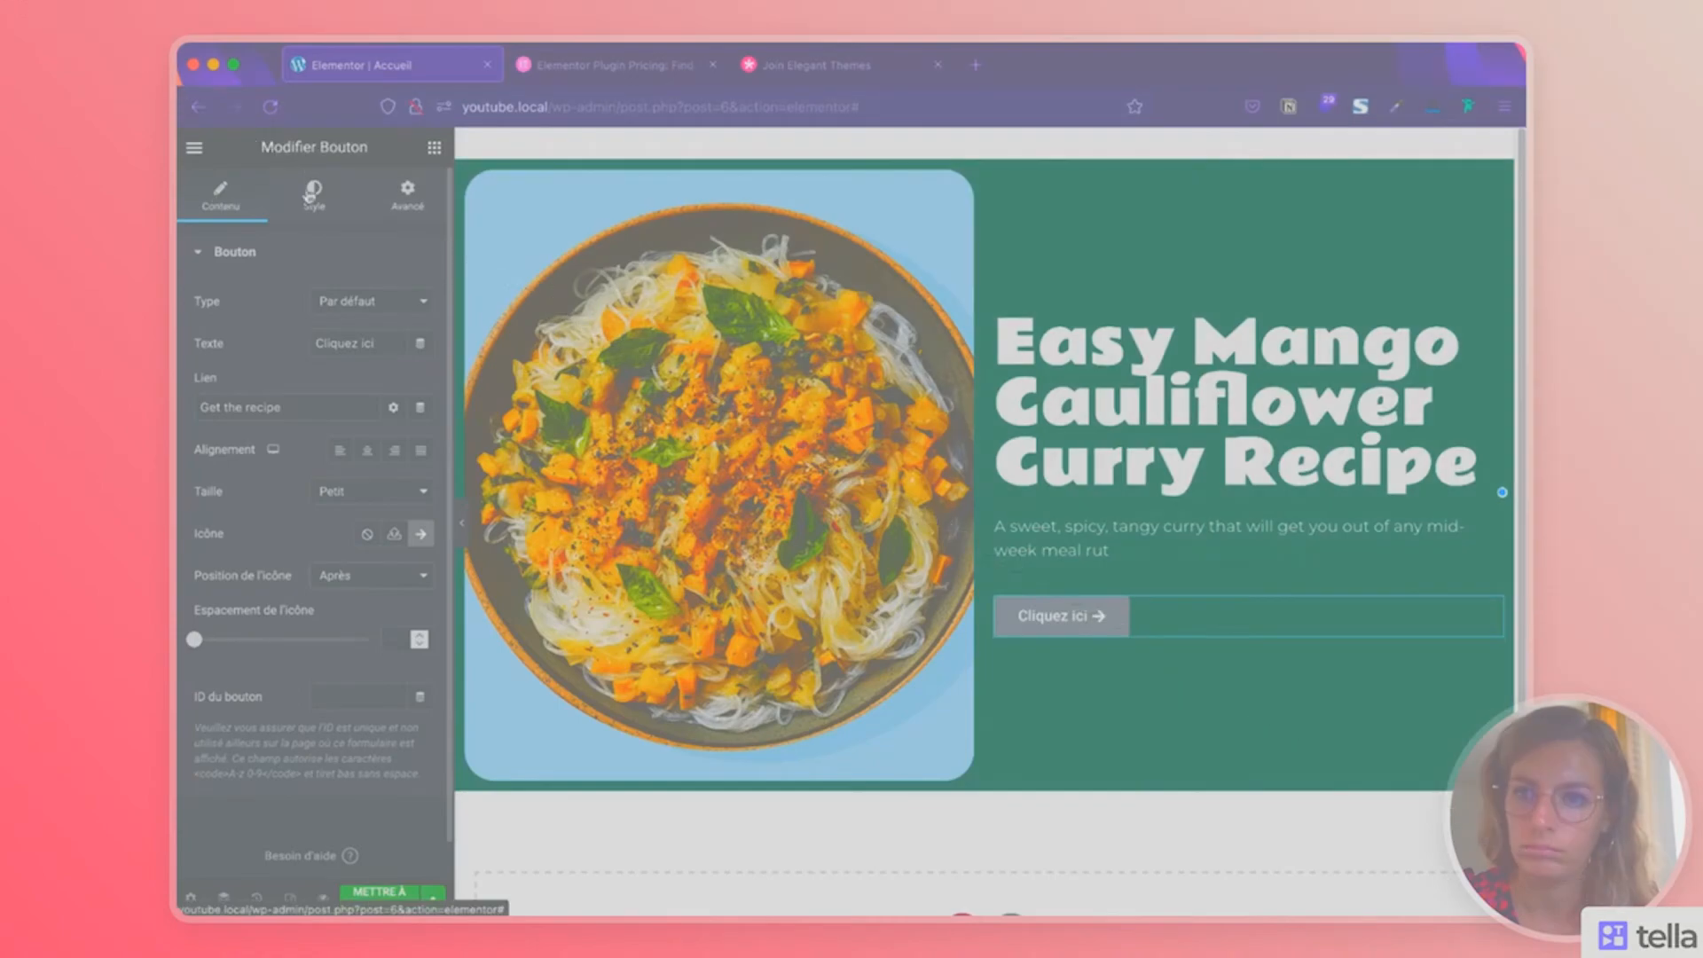
Set the hover background colour of the button below the curry recipe text to the global colour Orange
{"action": "left_click", "coordinate": [312, 193]}
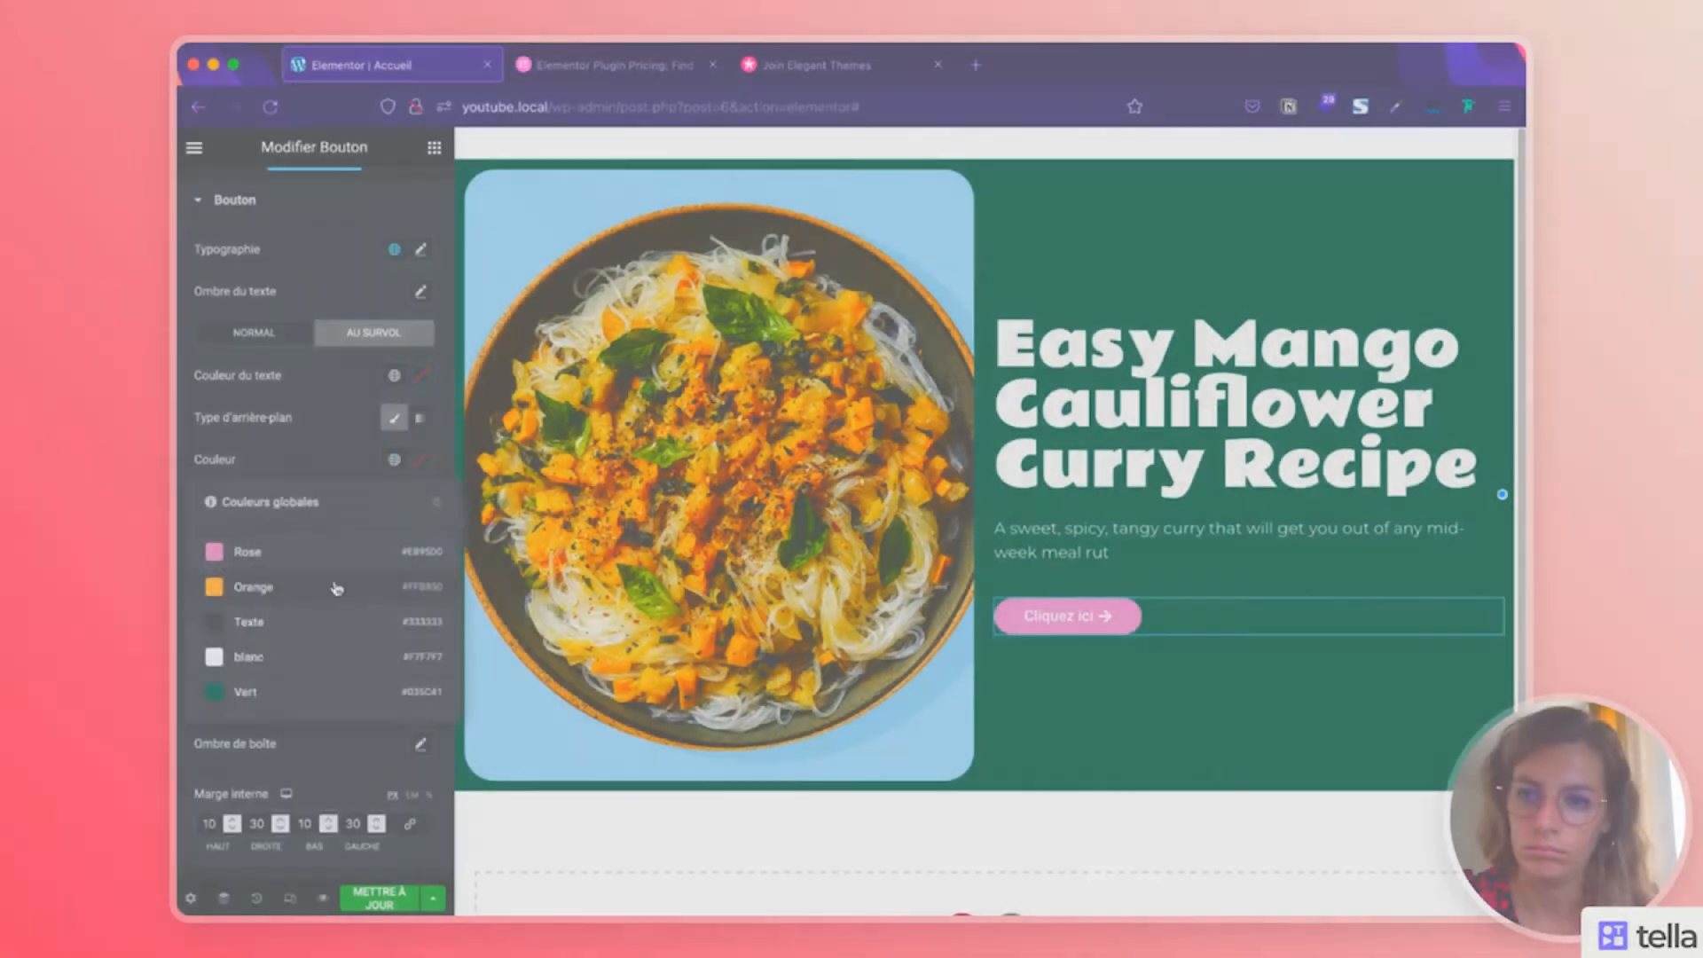
{"action": "left_click", "coordinate": [335, 586]}
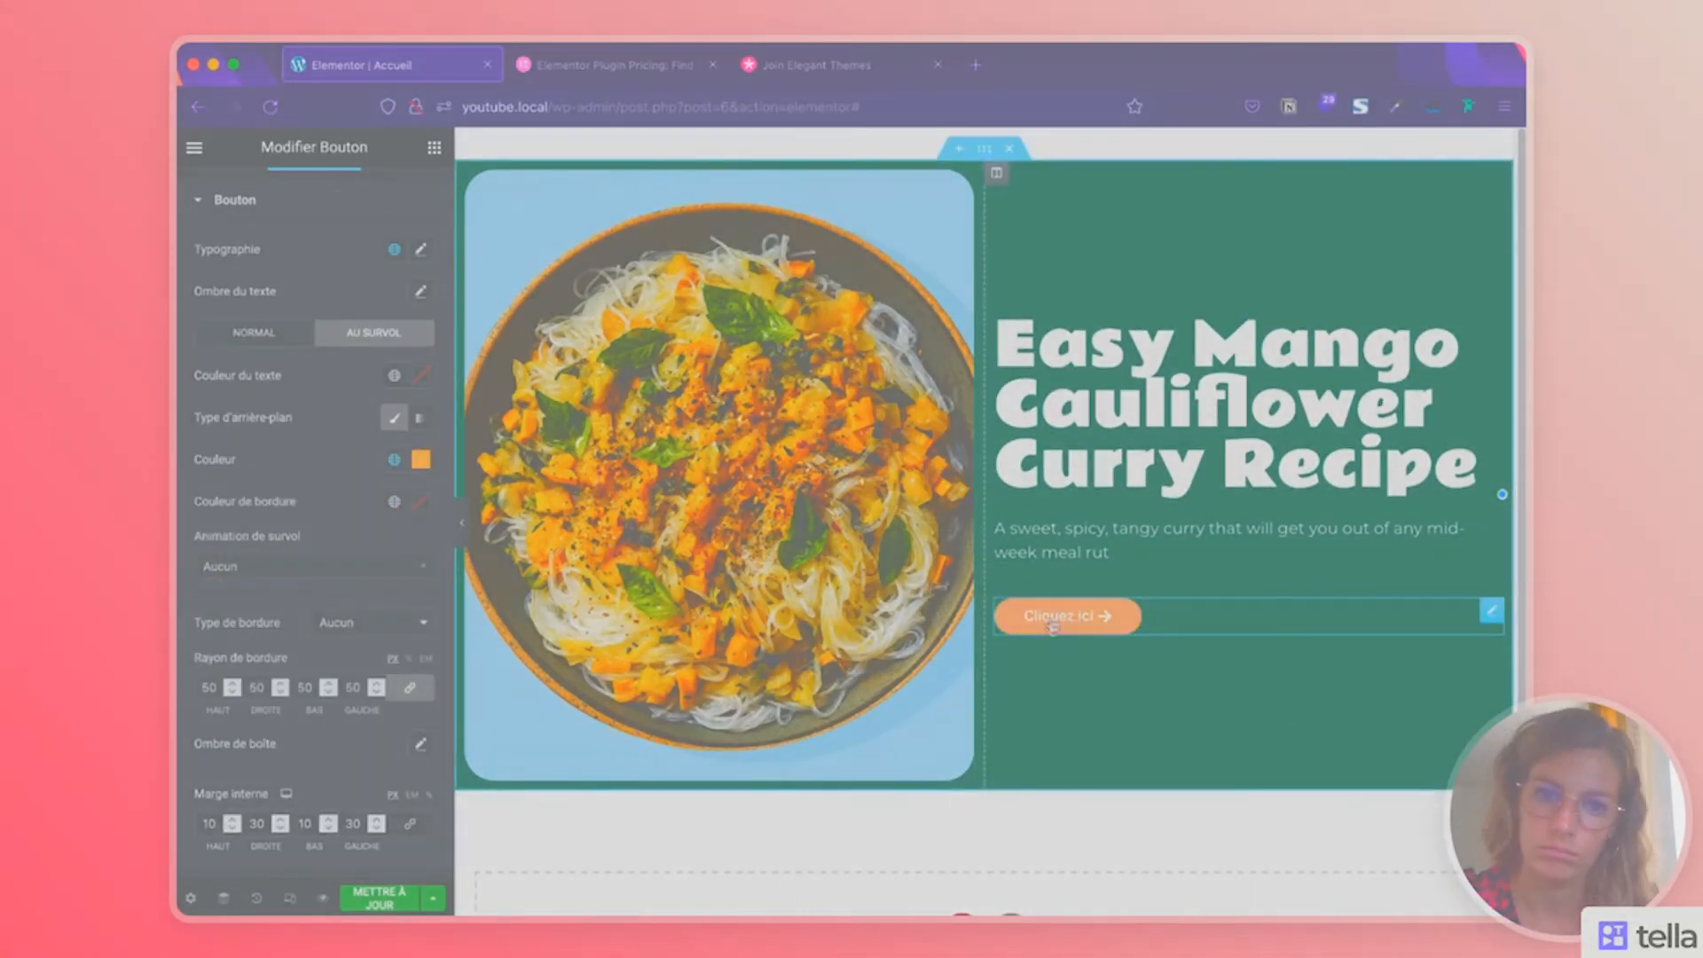
{"action": "left_click", "coordinate": [214, 676]}
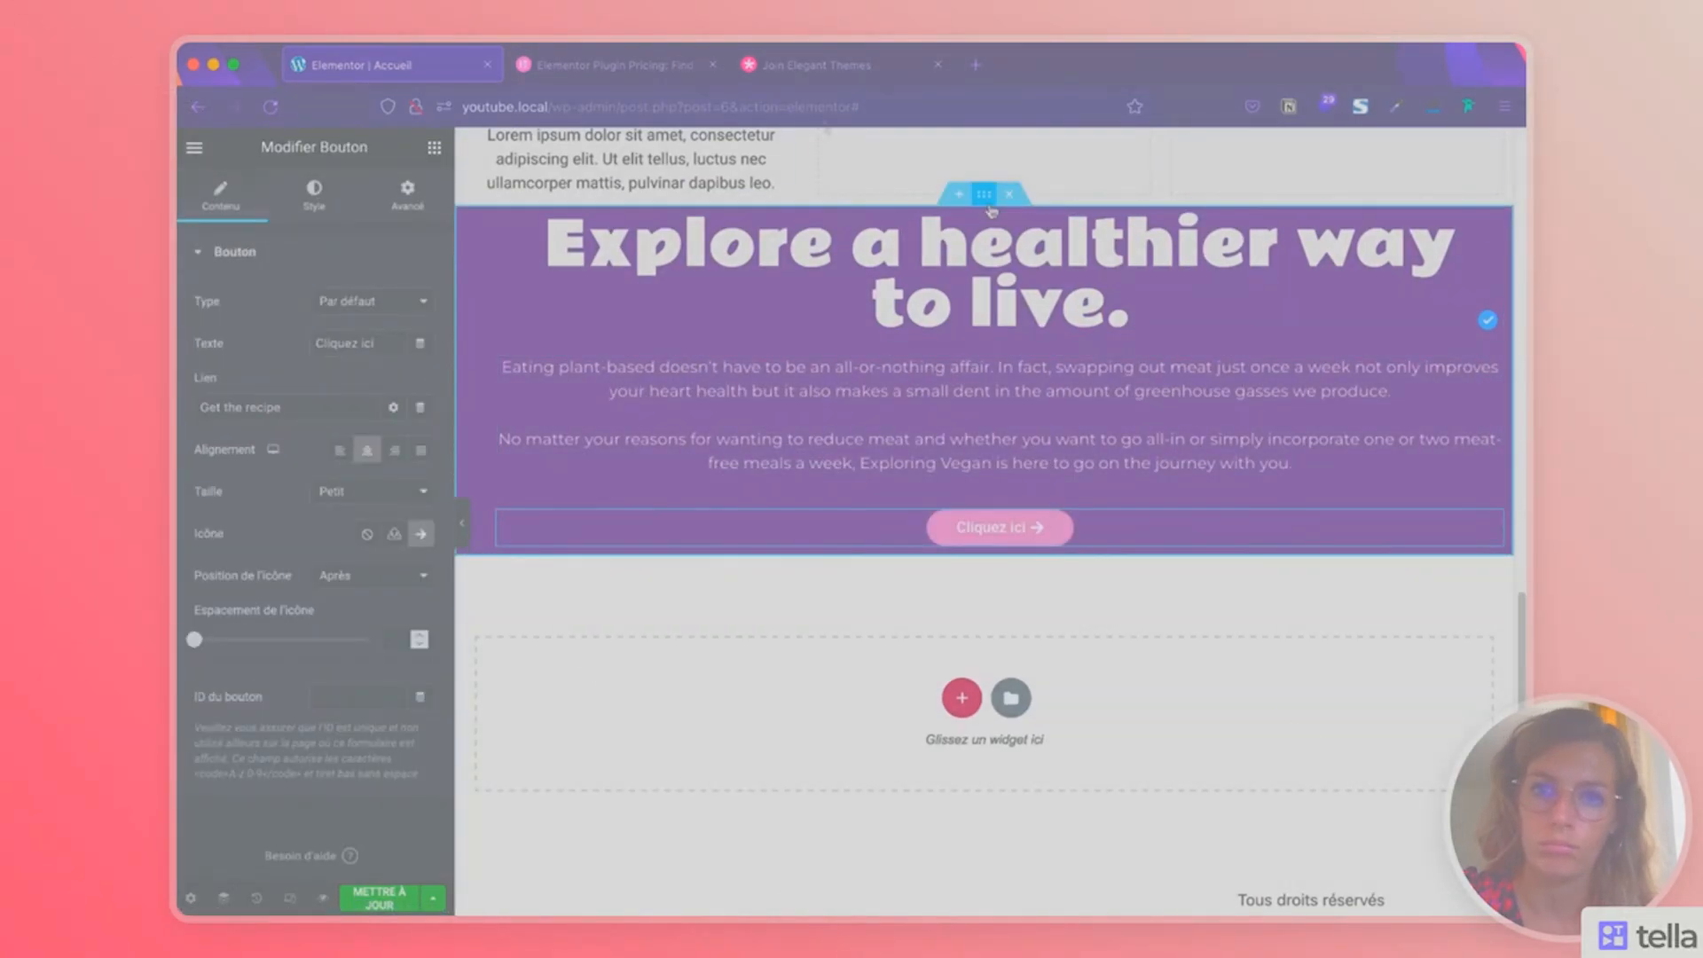
Select the purple "Explore a healthier way to live." section for editing
{"action": "left_click", "coordinate": [984, 193]}
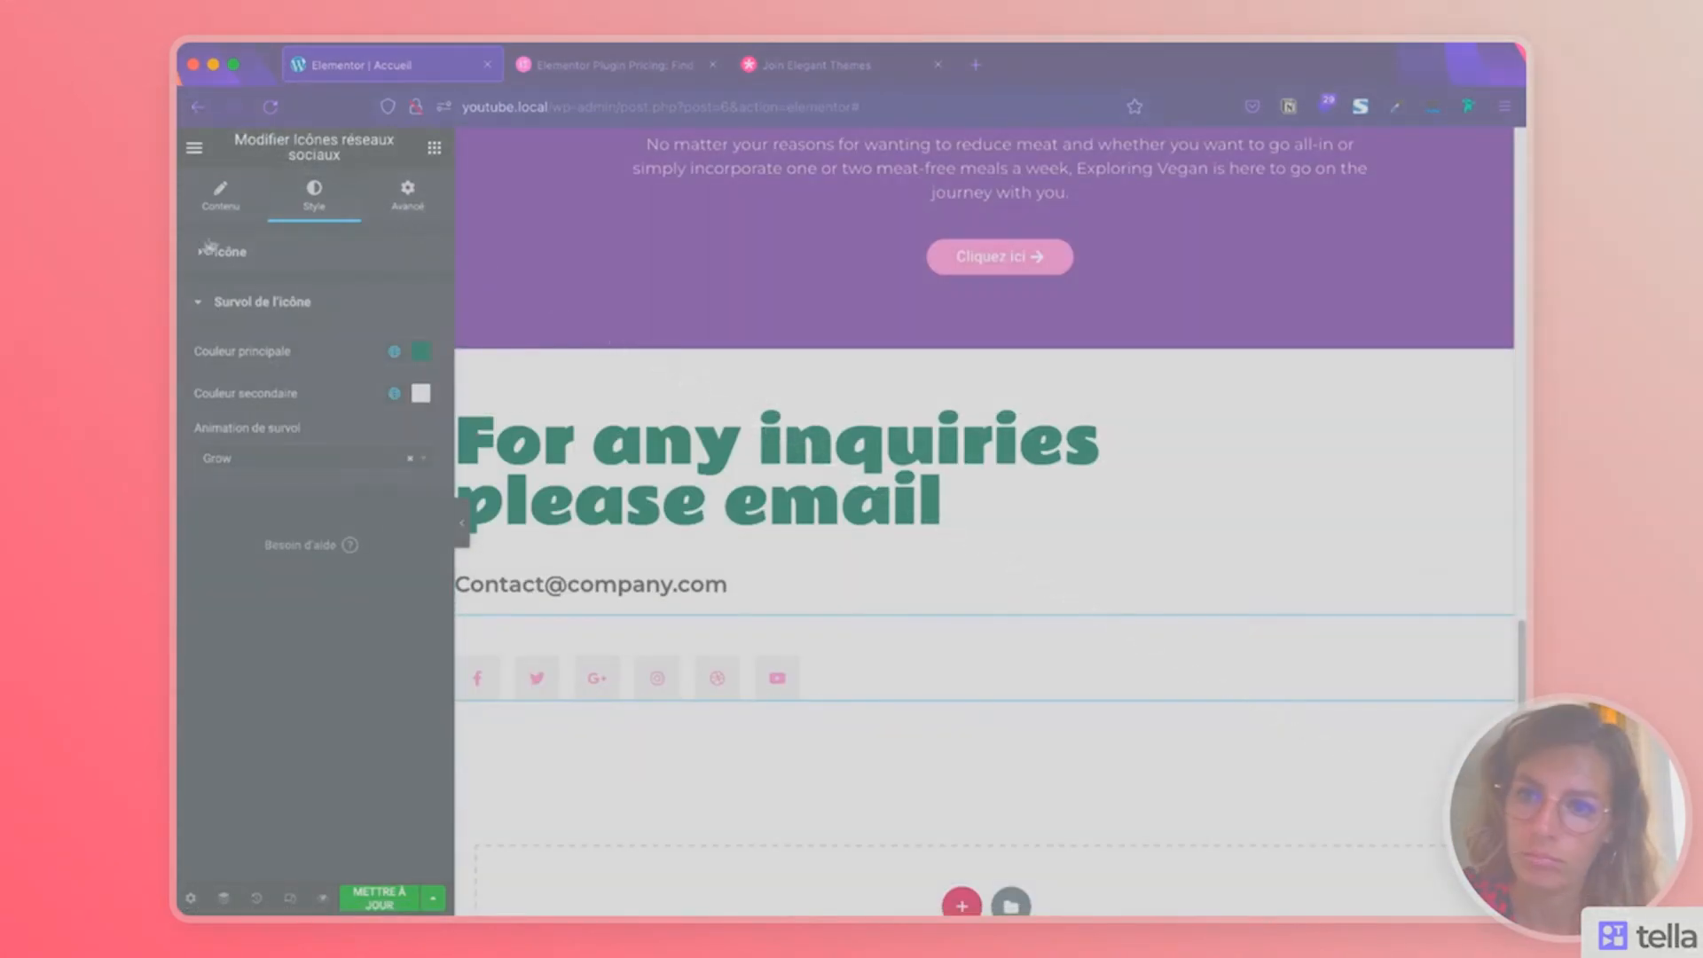
{"action": "left_click", "coordinate": [373, 391]}
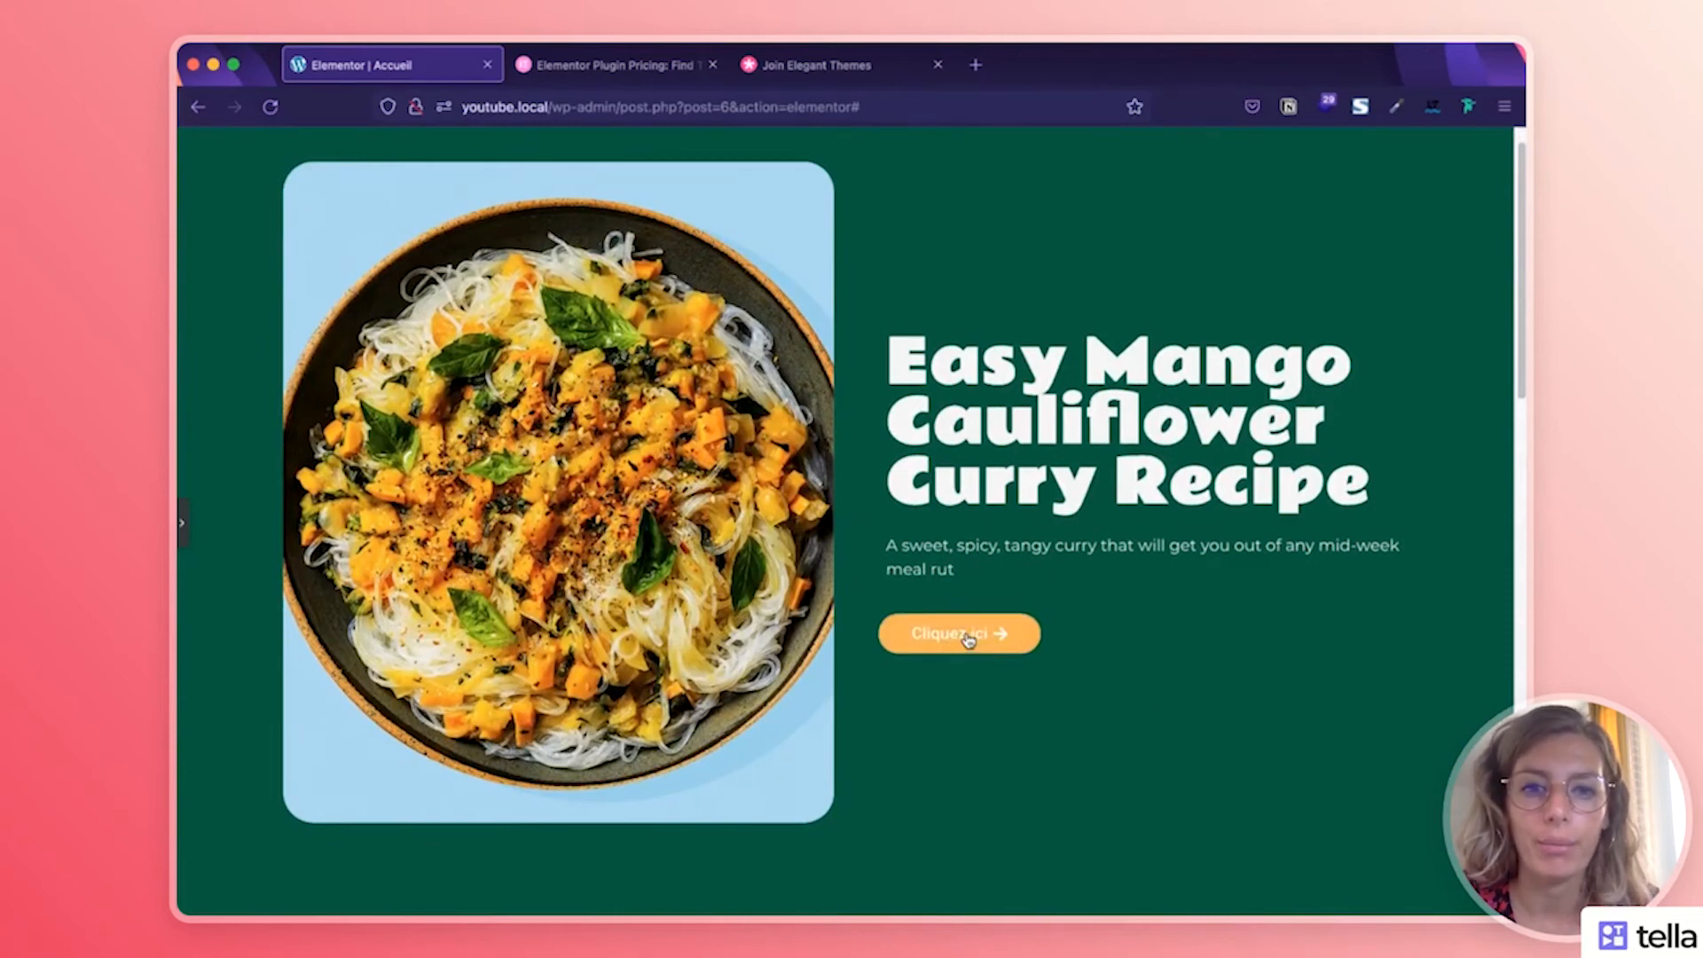
Review the home page preview from the curry recipe section through the three vegetable columns and purple section to the contact details and social icons
{"action": "scroll", "coordinate": [1220, 714], "scroll_direction": "down", "scroll_amount": 1}
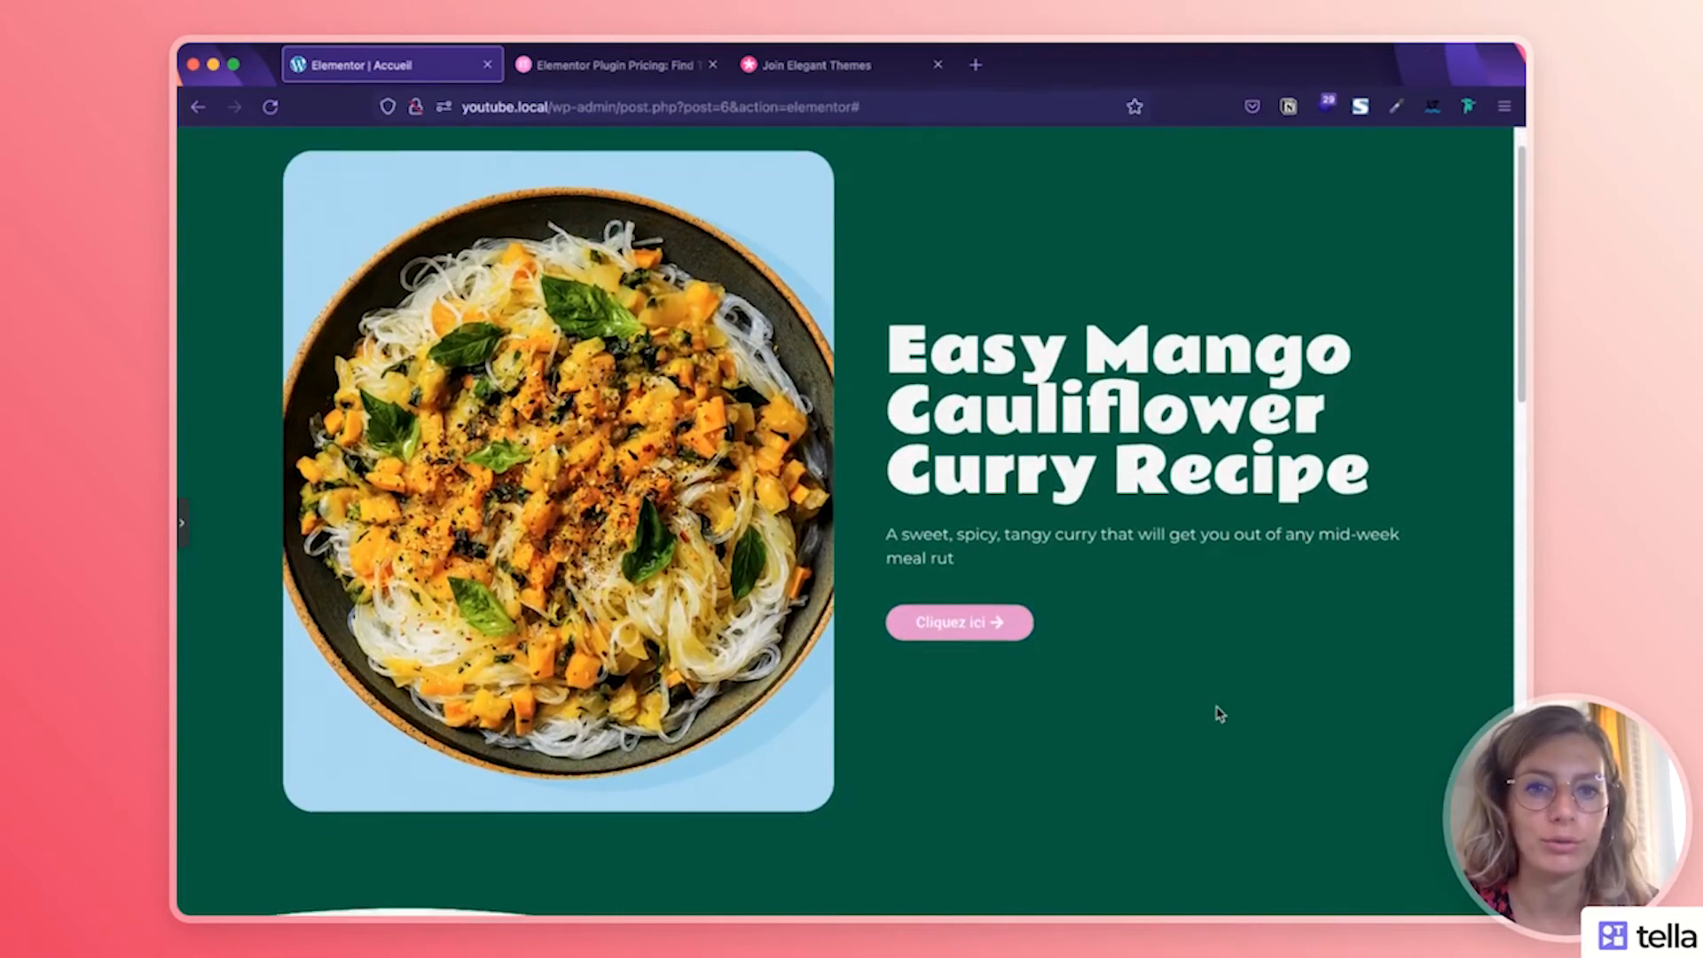
{"action": "scroll", "coordinate": [1220, 714], "scroll_direction": "down", "scroll_amount": 7}
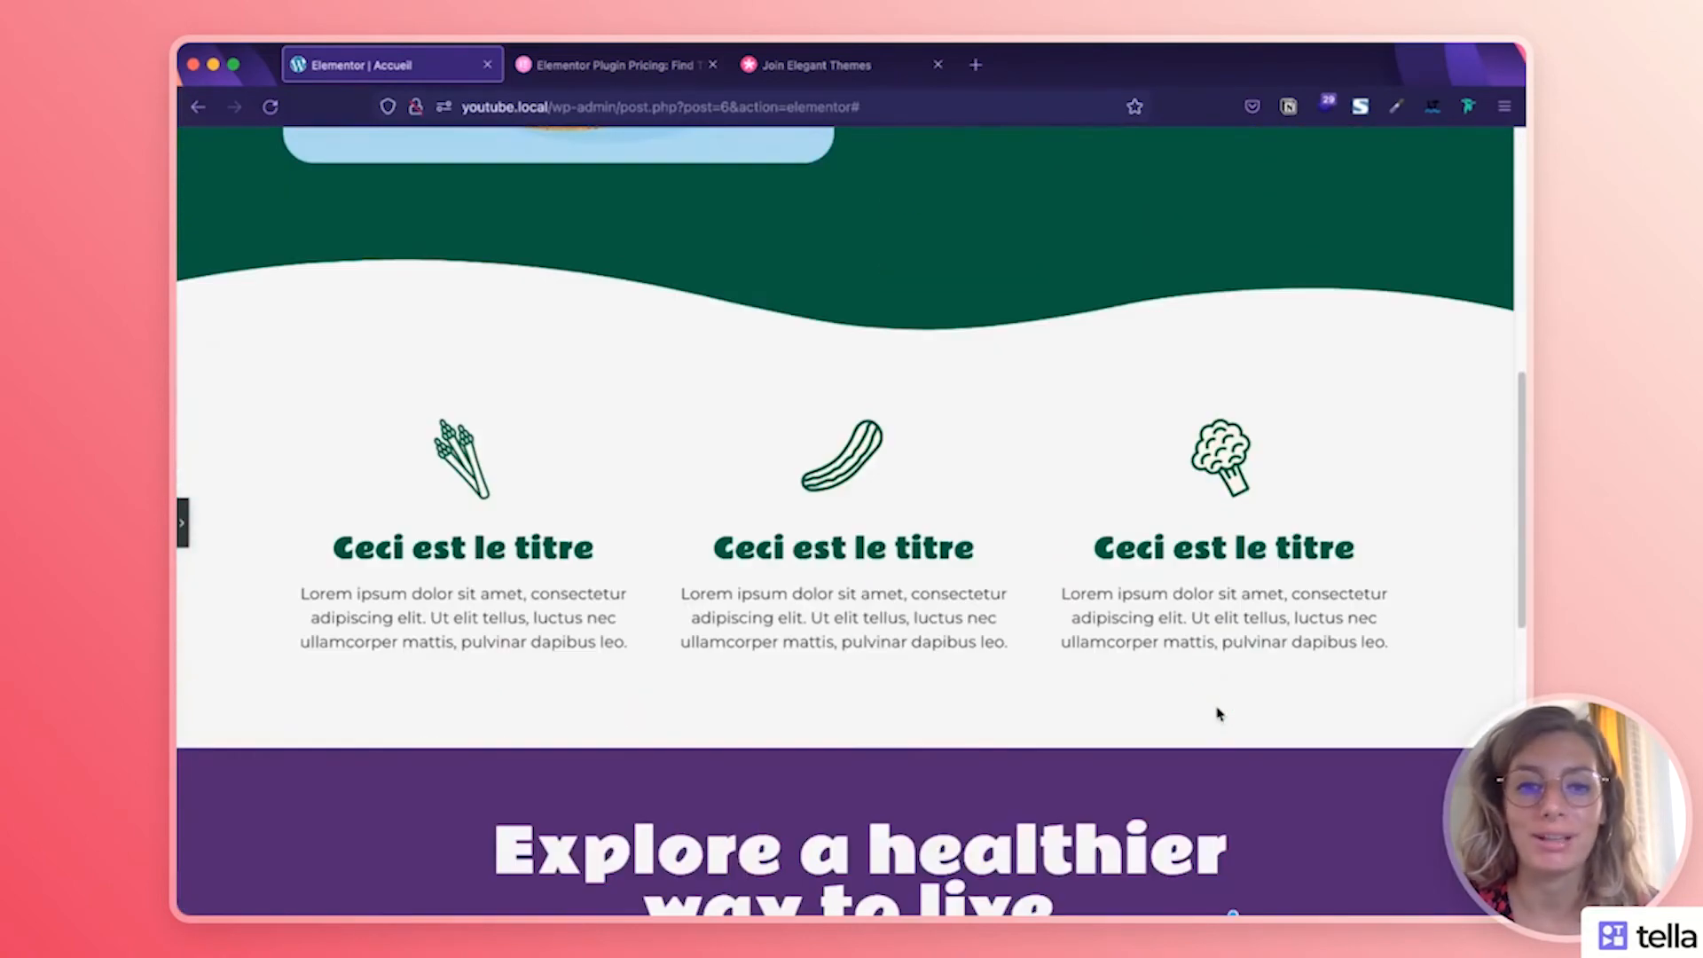
{"action": "scroll", "coordinate": [1220, 714], "scroll_direction": "down", "scroll_amount": 4}
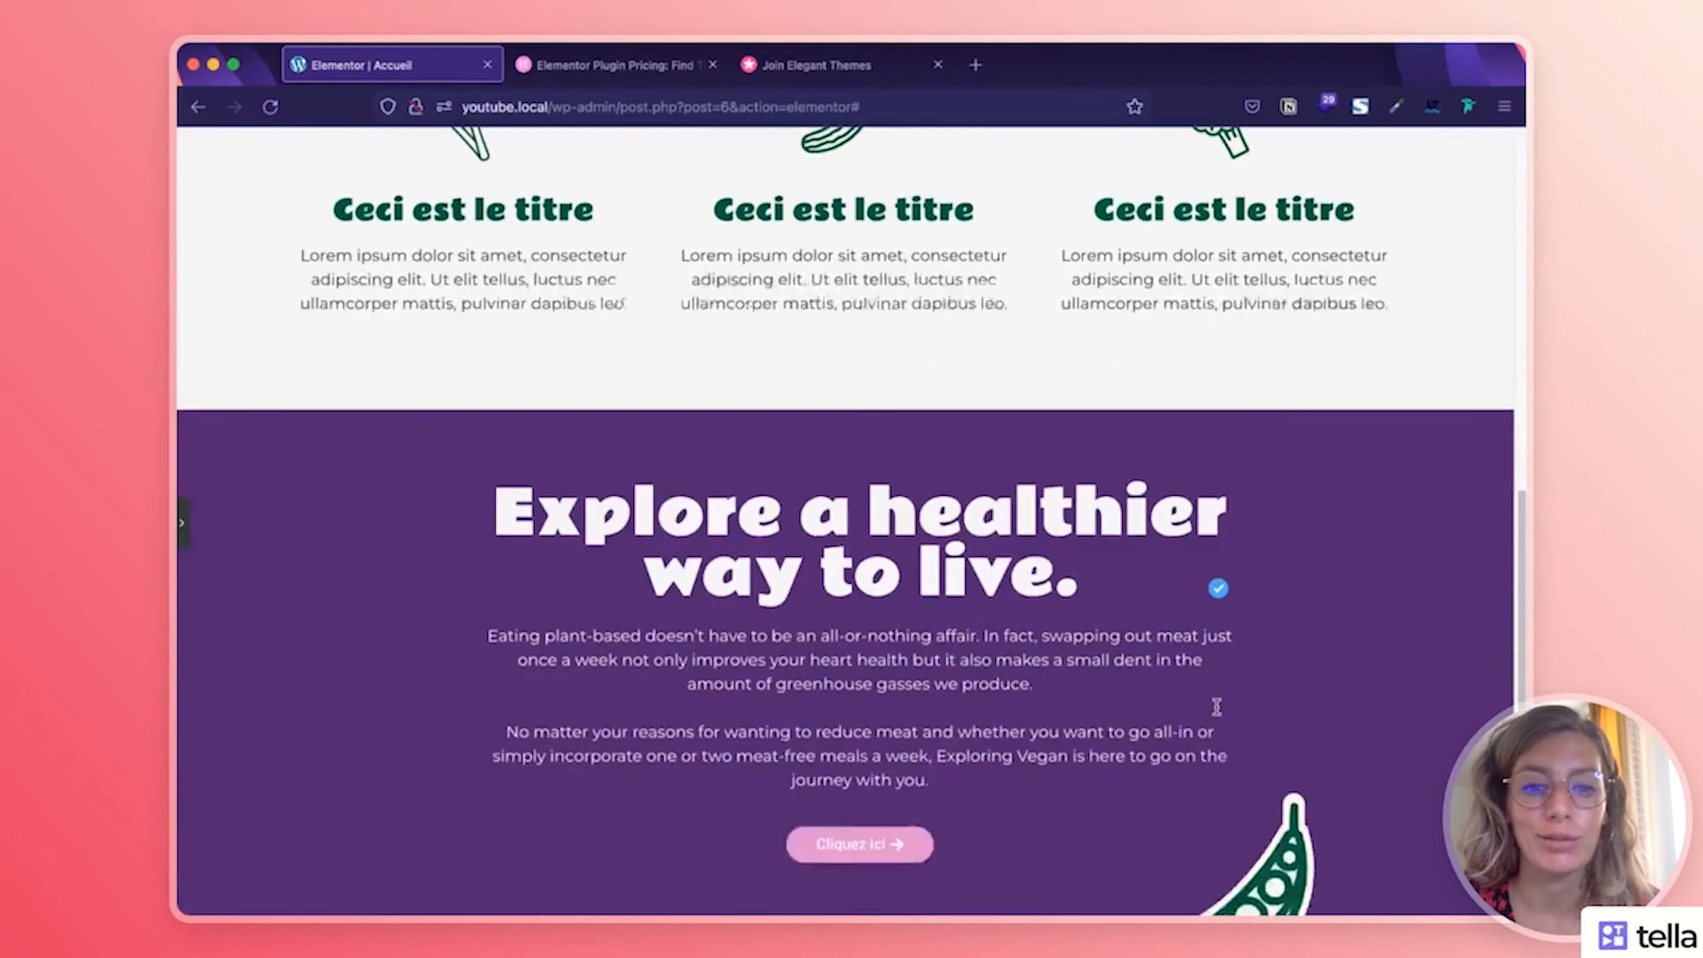
{"action": "scroll", "coordinate": [1216, 707], "scroll_direction": "down", "scroll_amount": 2}
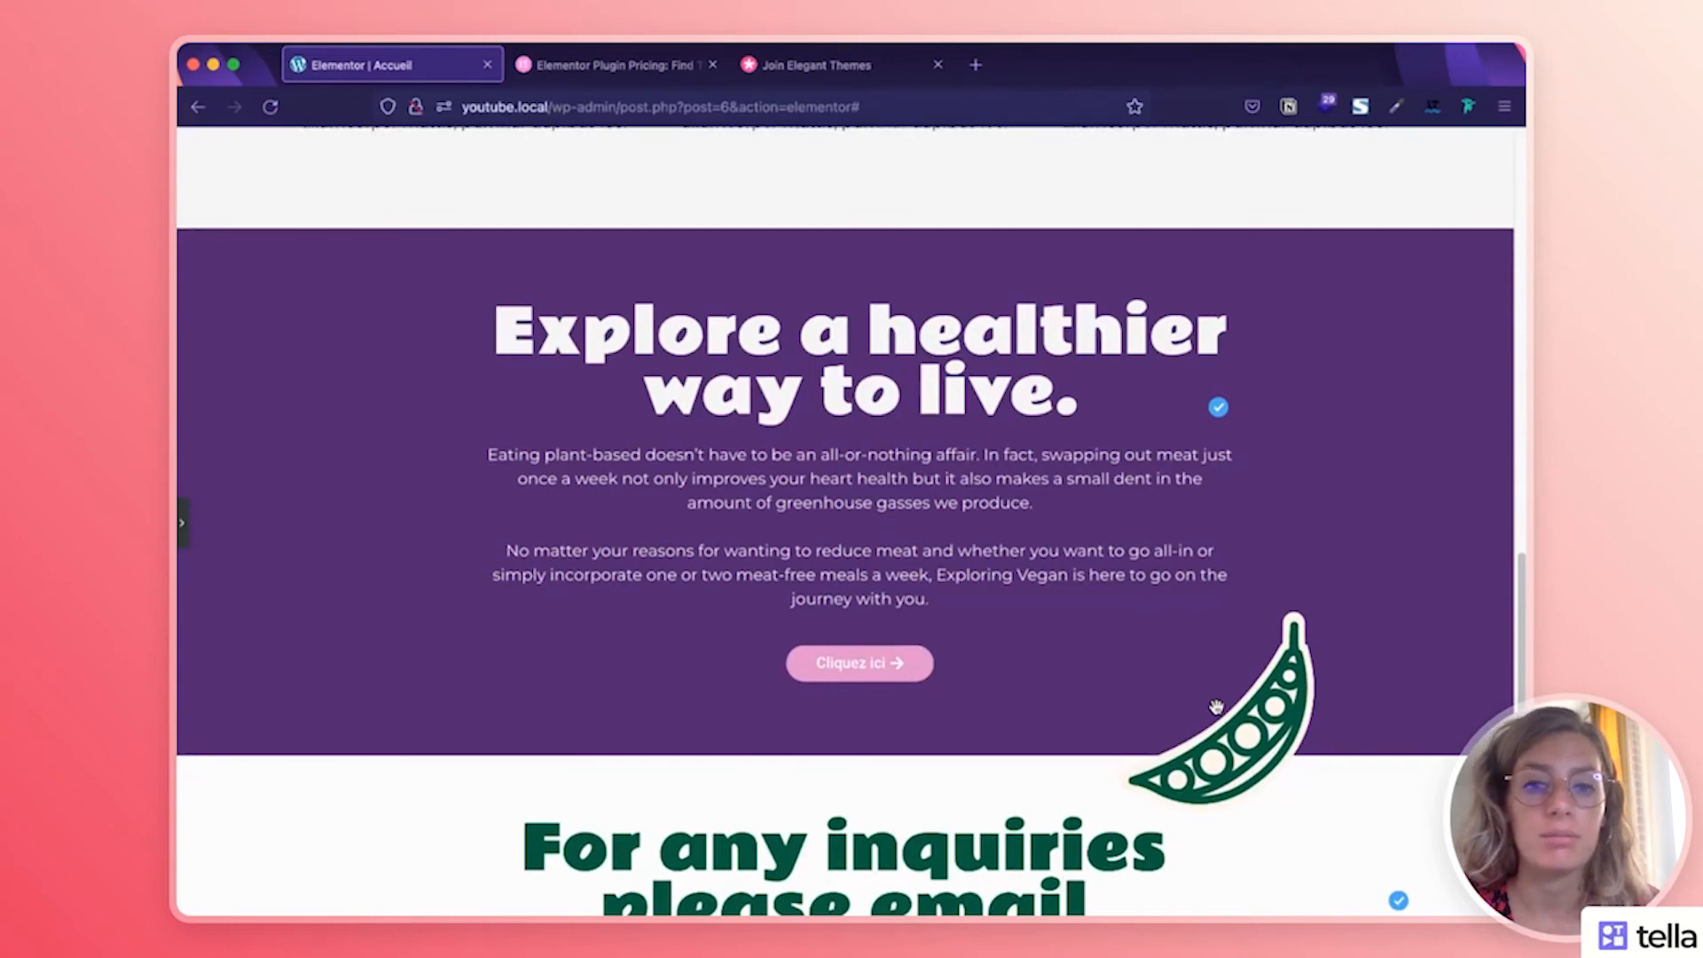
{"action": "scroll", "coordinate": [1216, 708], "scroll_direction": "down", "scroll_amount": 4}
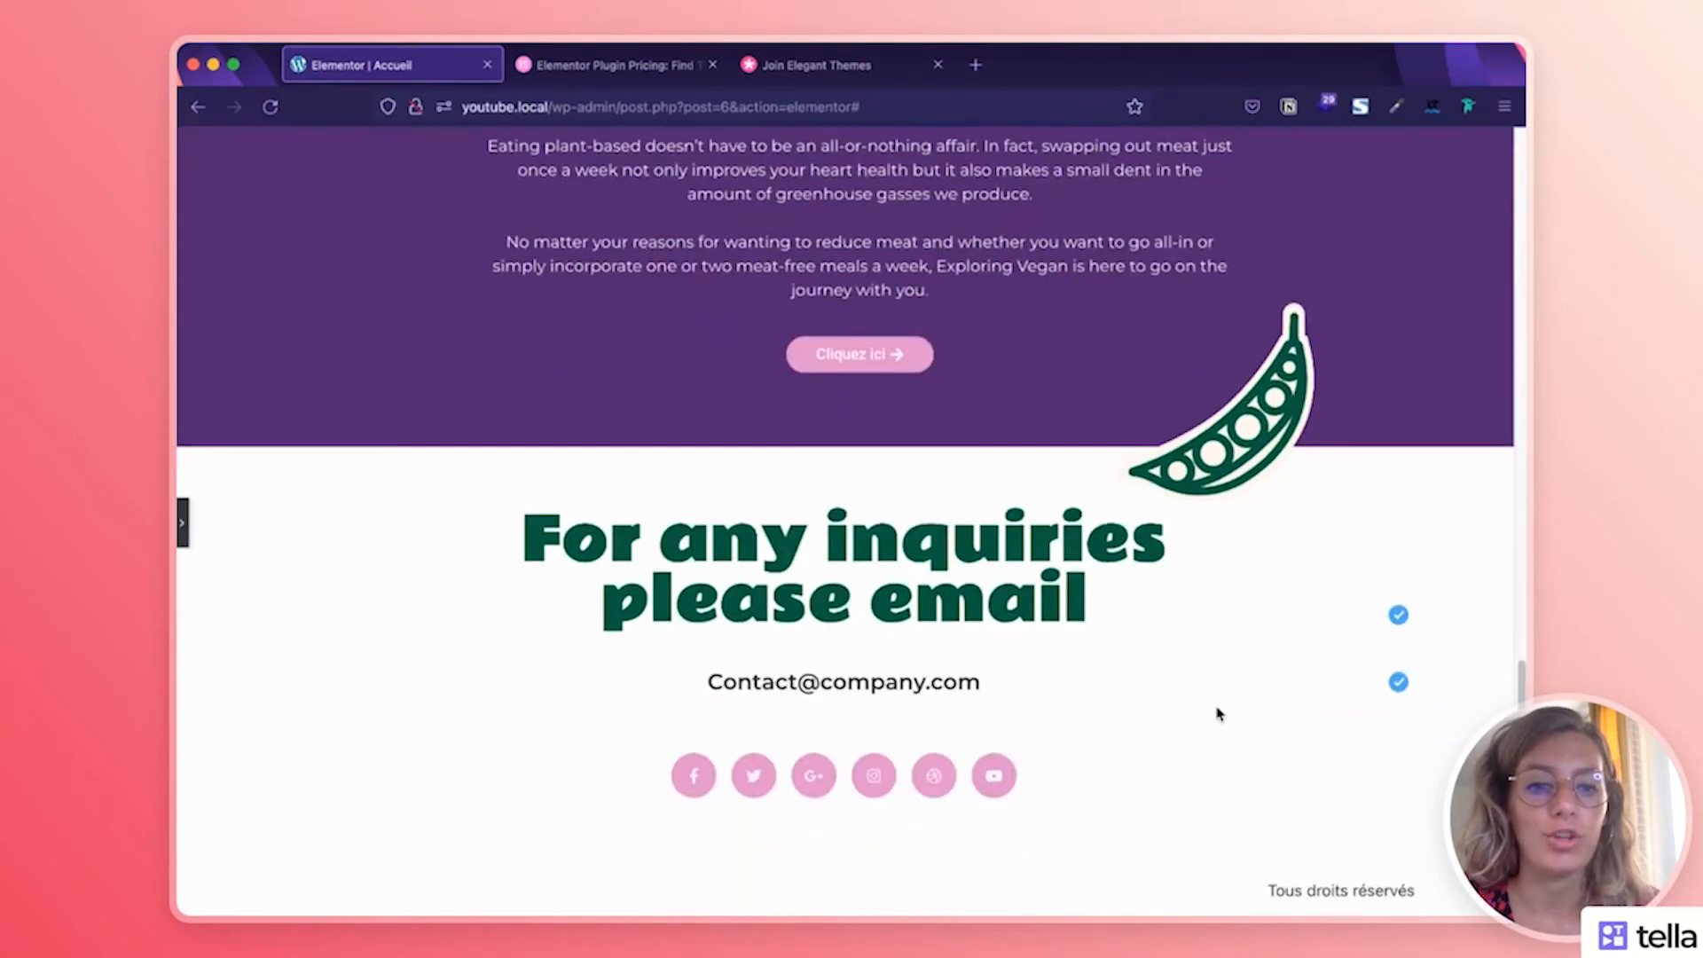